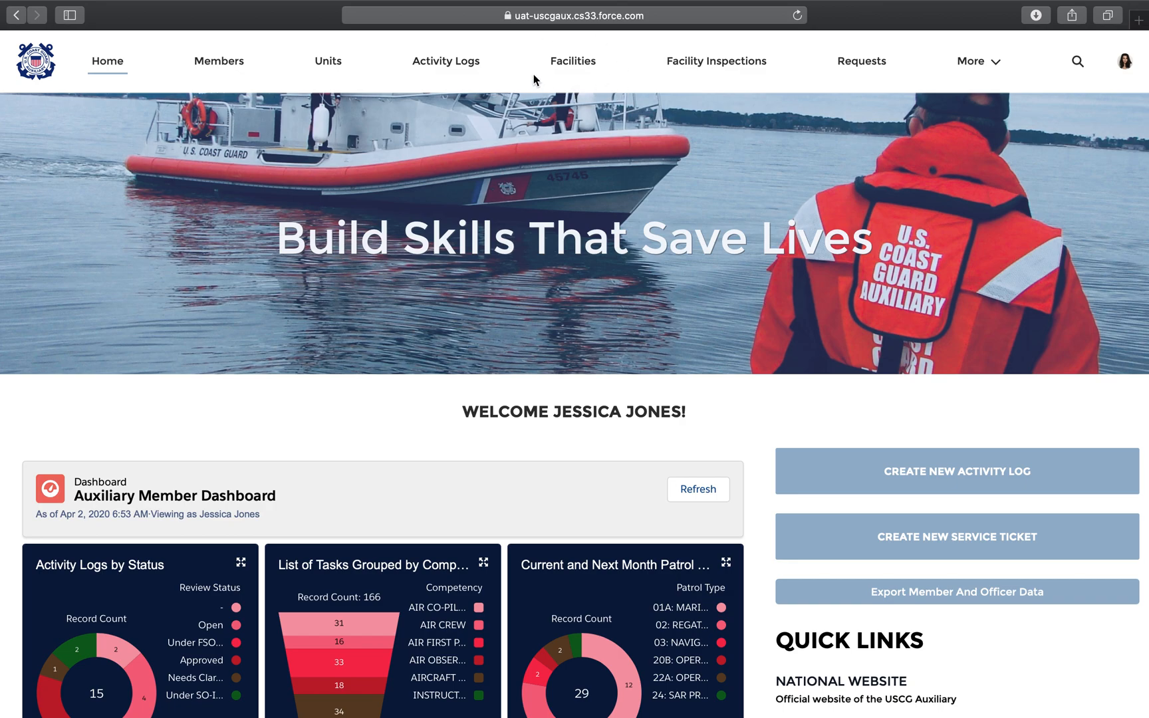
Step: Start a new facility record with the Boat record type
click(573, 62)
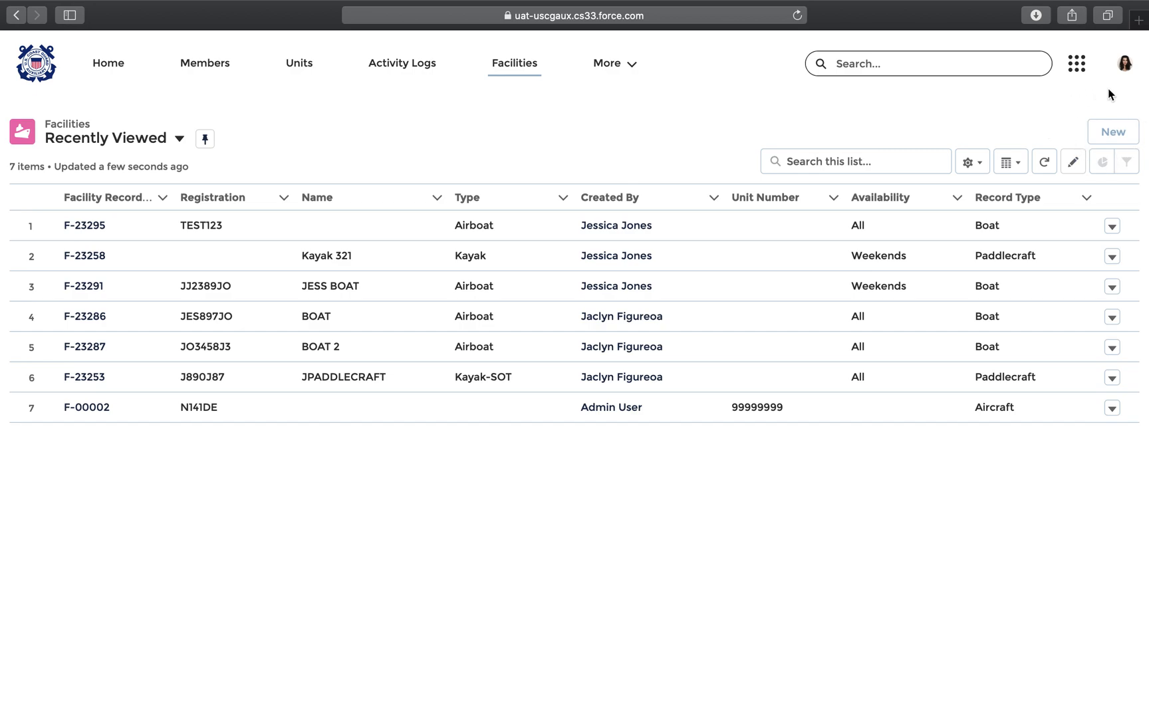
click(1104, 137)
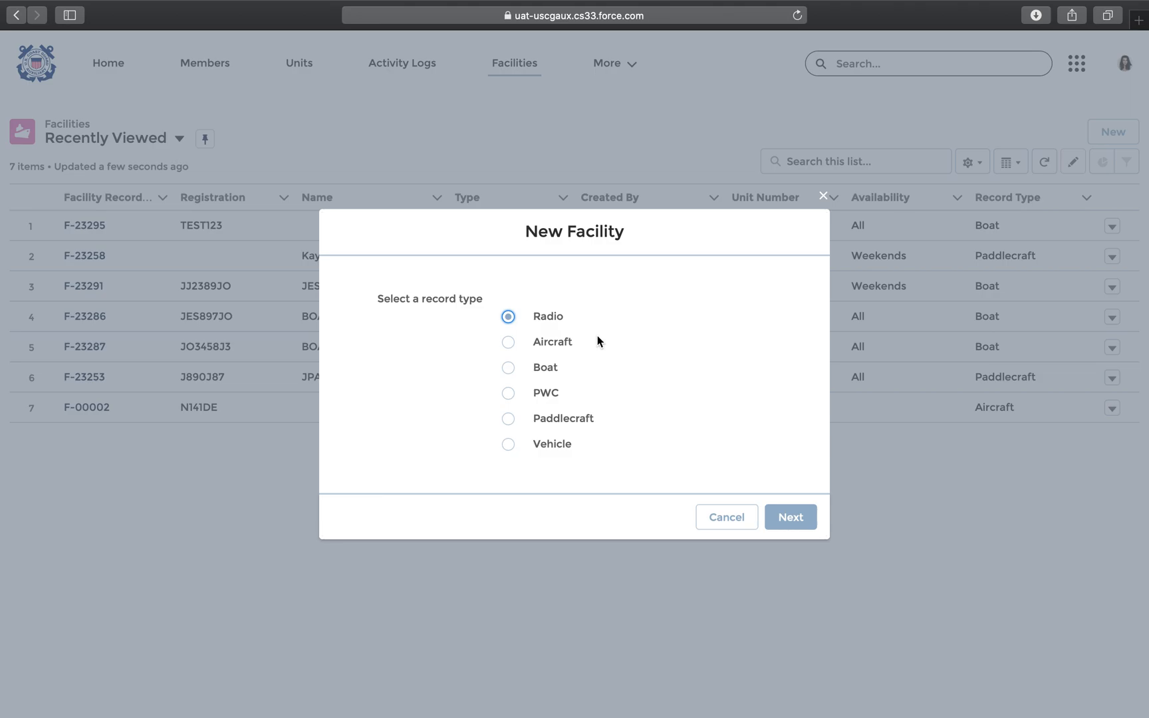
click(552, 372)
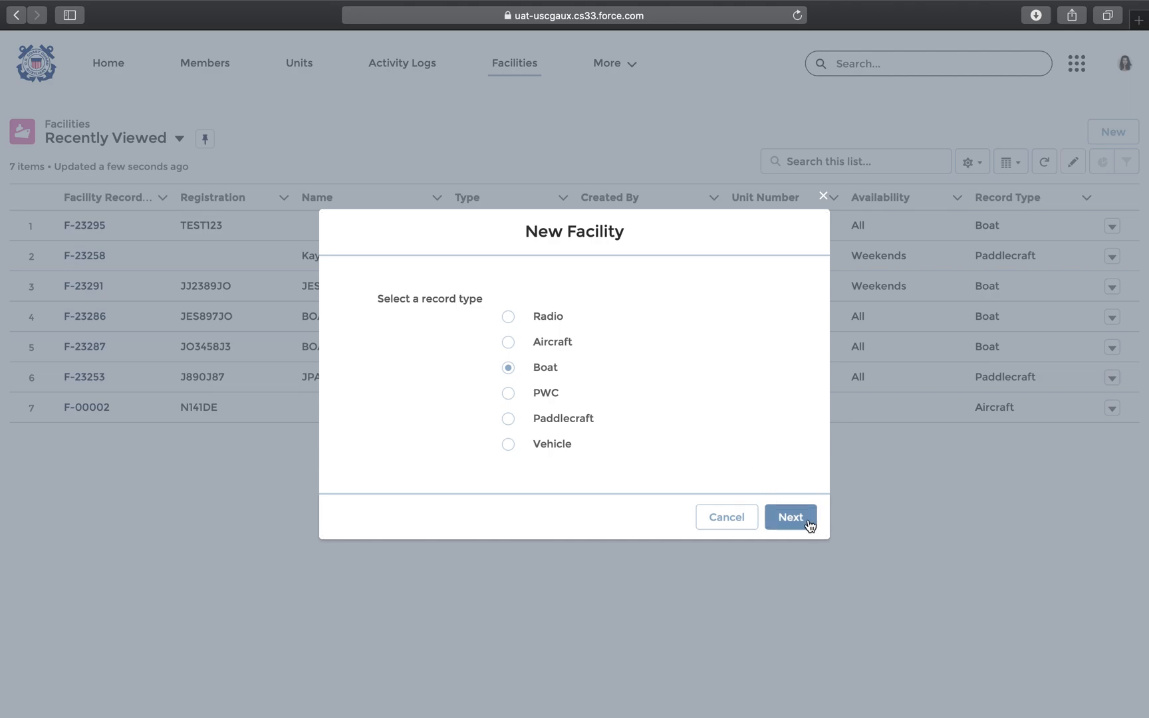
click(785, 524)
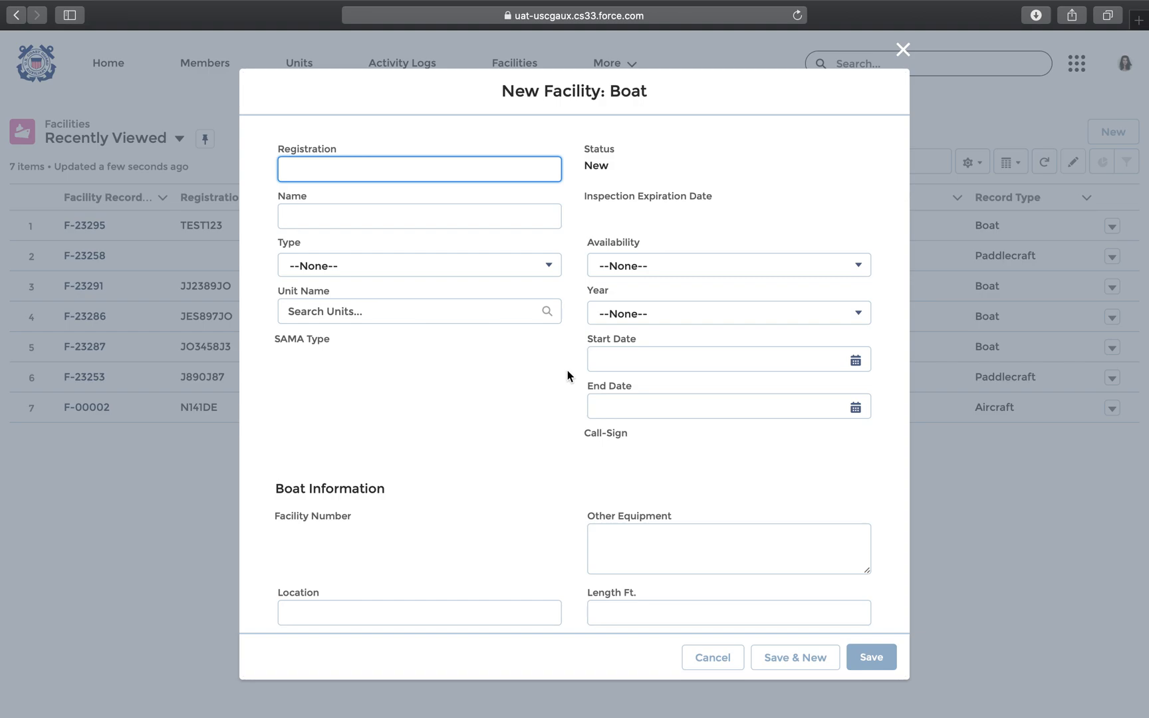
Step: Enter JJ1234 as the registration and name the boat with its owner's first name followed by BOAT
text(jj)
key(BackSpace)
key(BackSpace)
text(JJ1234)
click(406, 220)
text(JE)
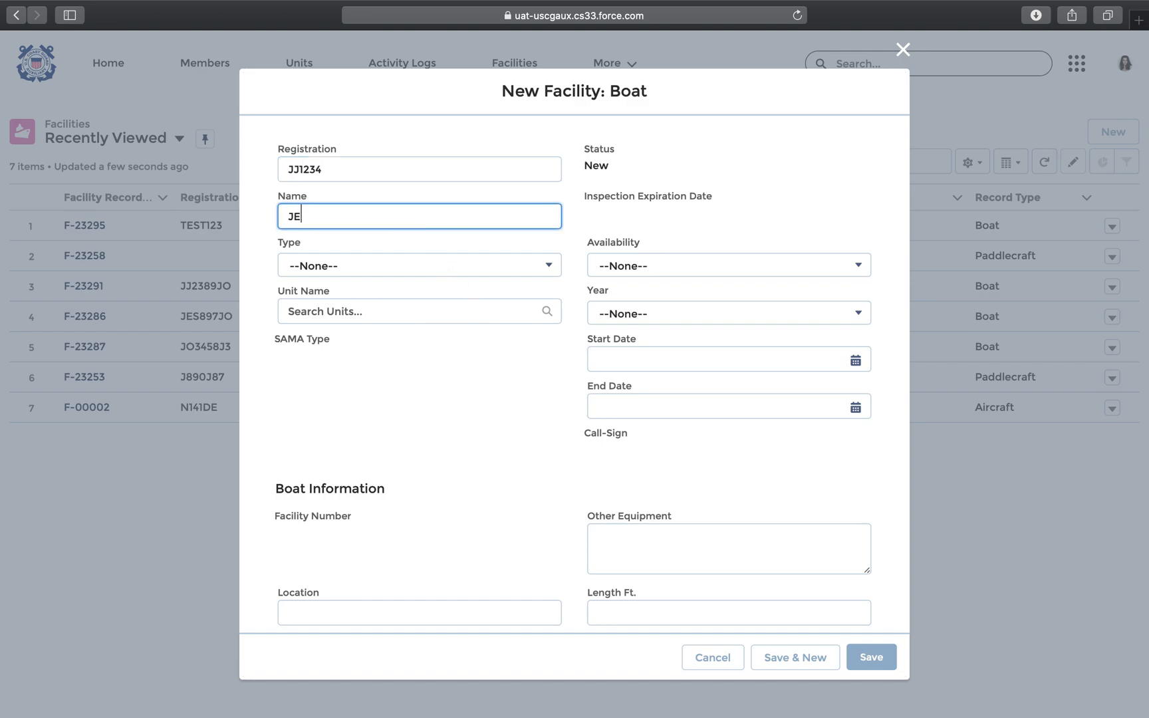
text(SSICAS BOAT)
Step: Set the boat's type to Airboat
click(391, 266)
scroll(418, 398, down, 5)
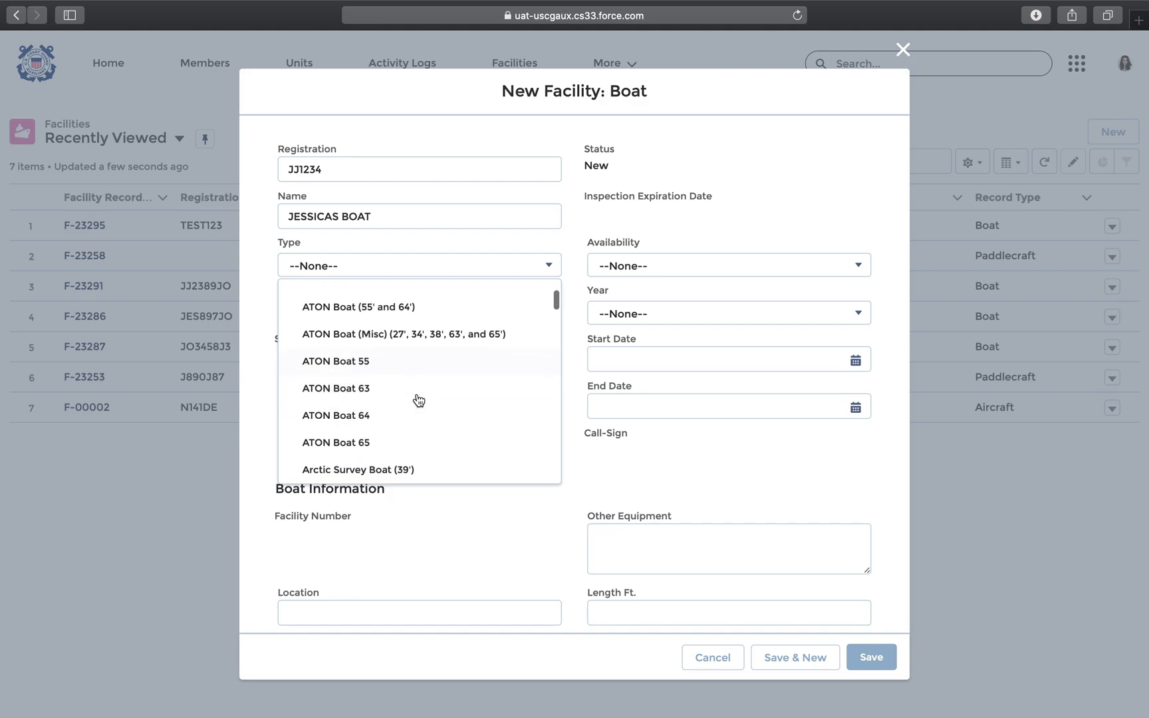
scroll(418, 398, down, 6)
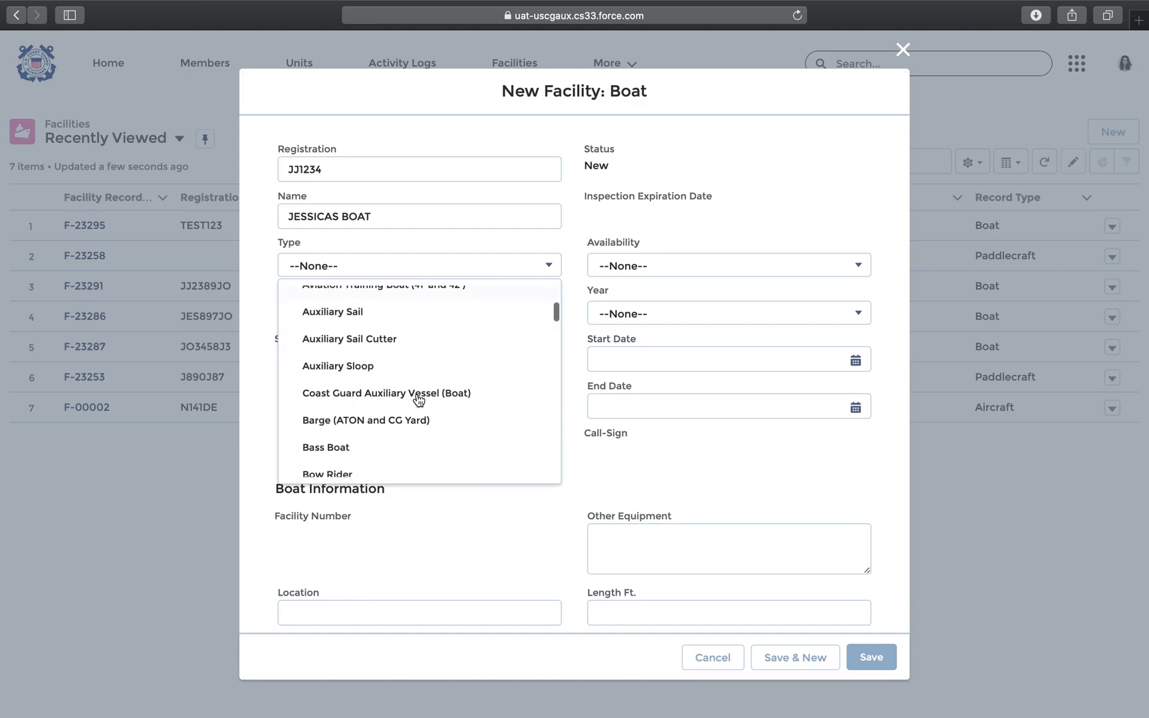
scroll(418, 399, up, 11)
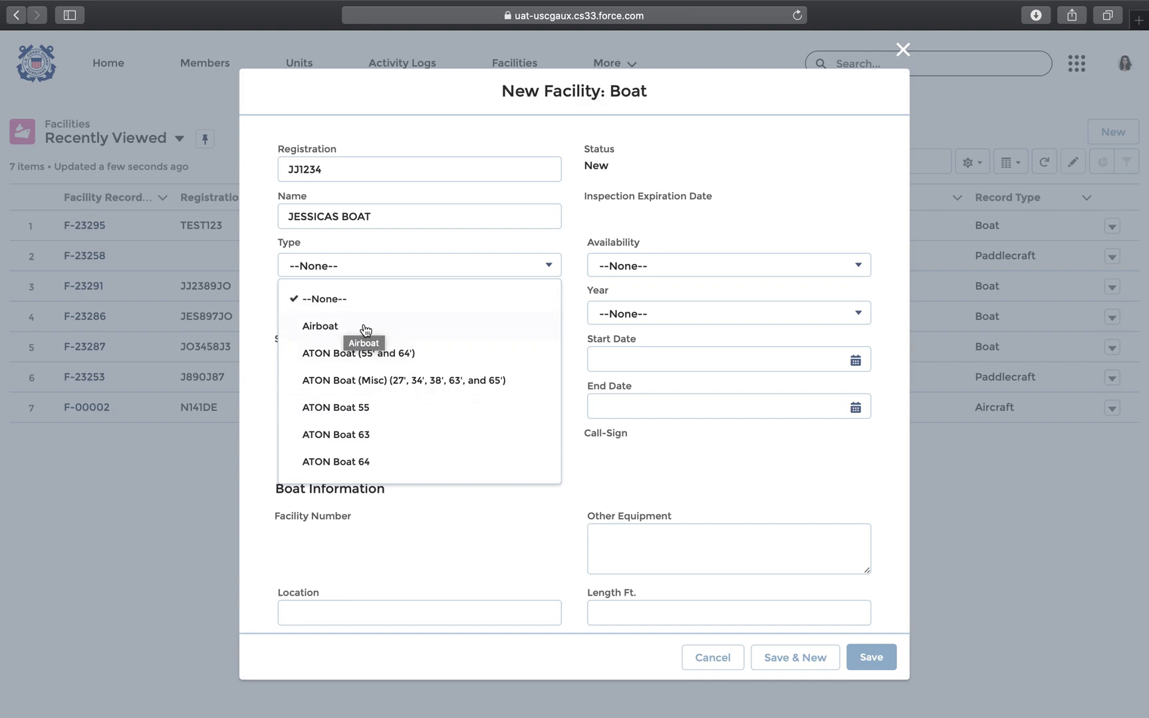
click(353, 327)
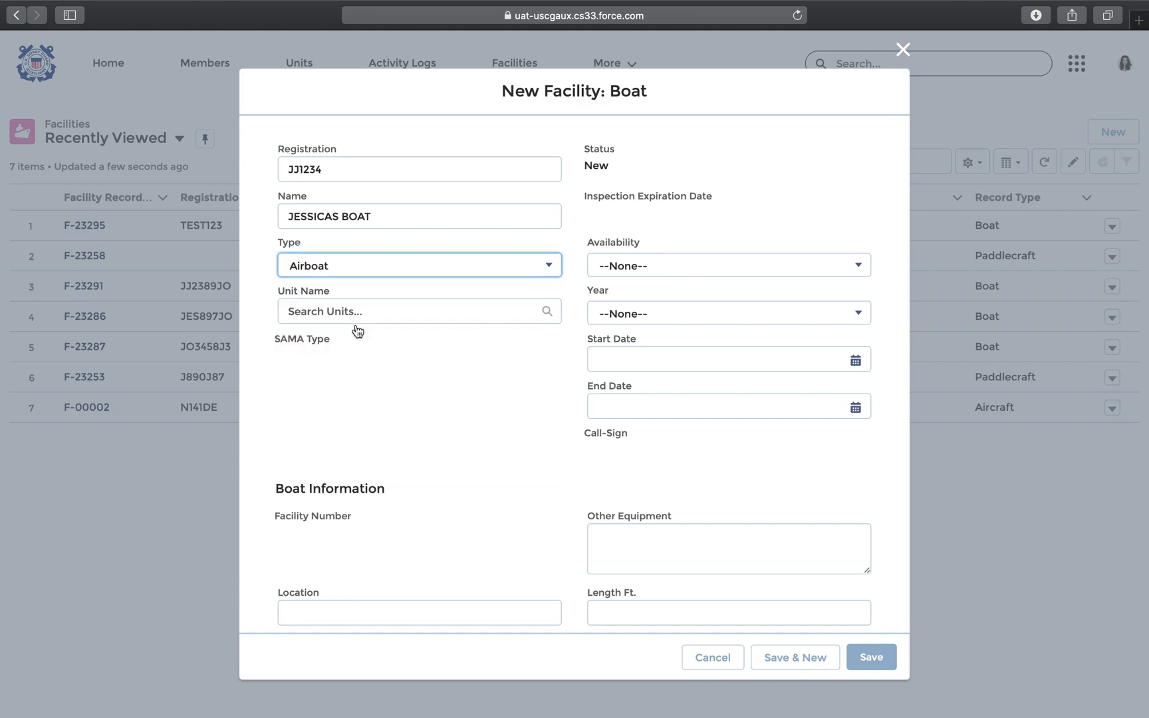
Step: Set the boat's availability to Weekends and its year to 2018
click(642, 266)
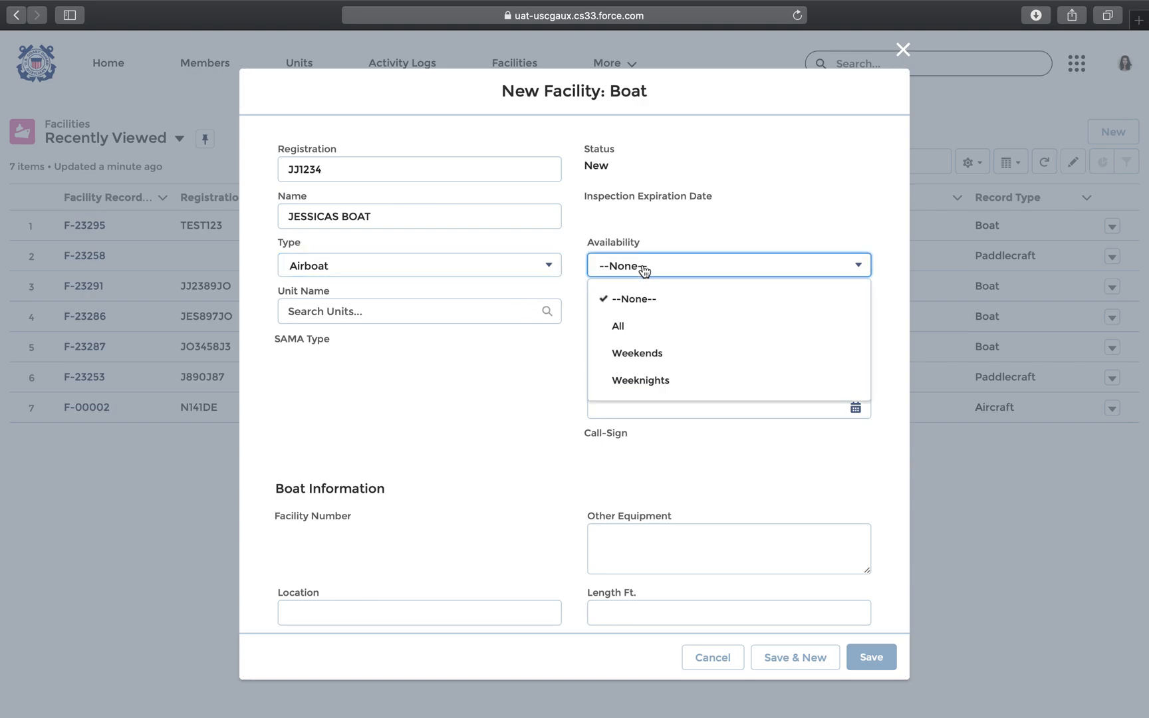
click(650, 353)
click(641, 319)
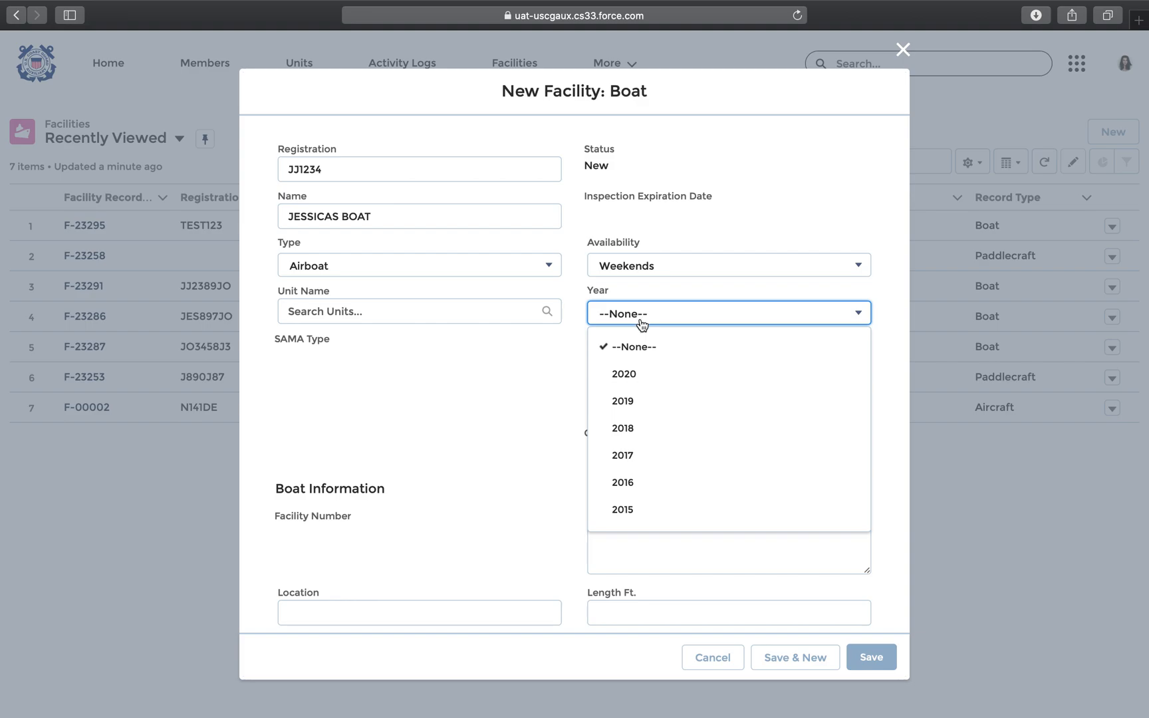
click(639, 429)
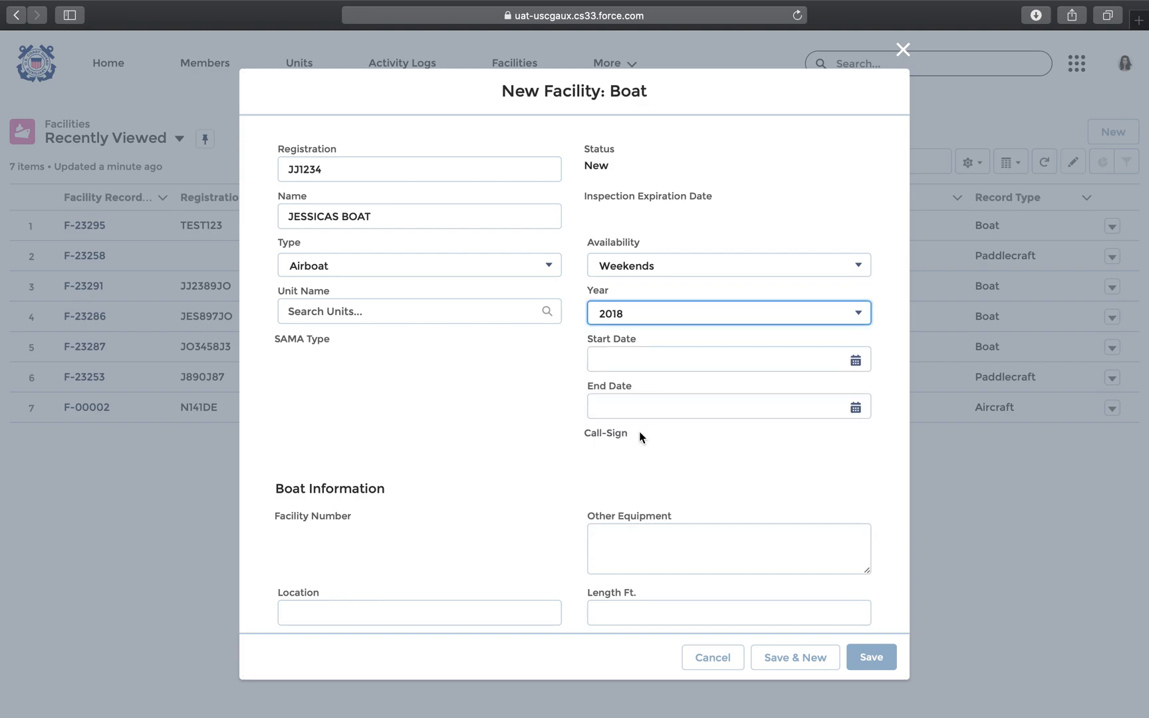
Step: Set the facility's start date to 4/6/2020 and its end date to 4/6/2021
click(629, 359)
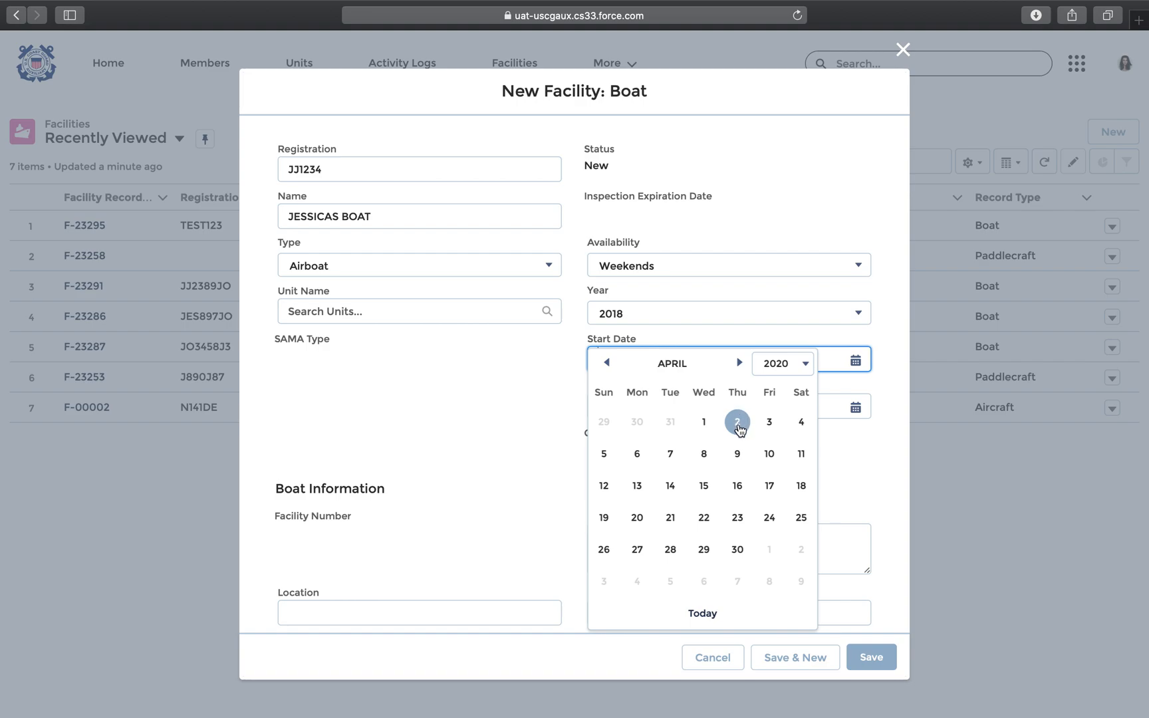
click(637, 454)
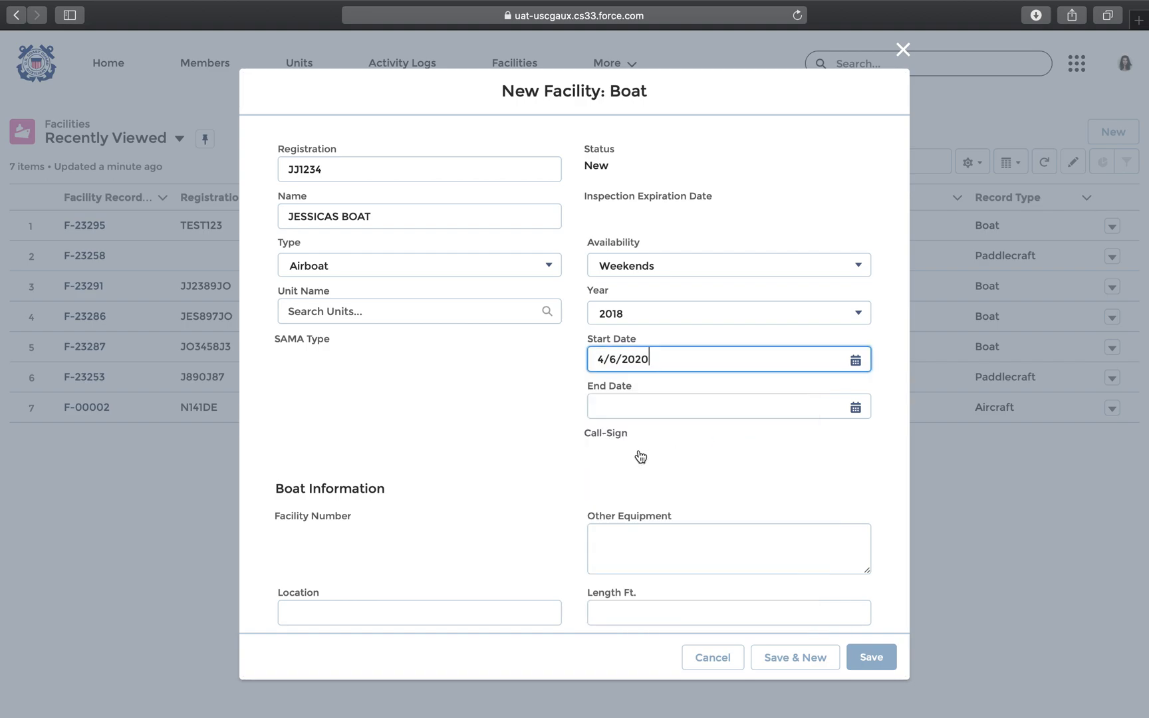
click(856, 408)
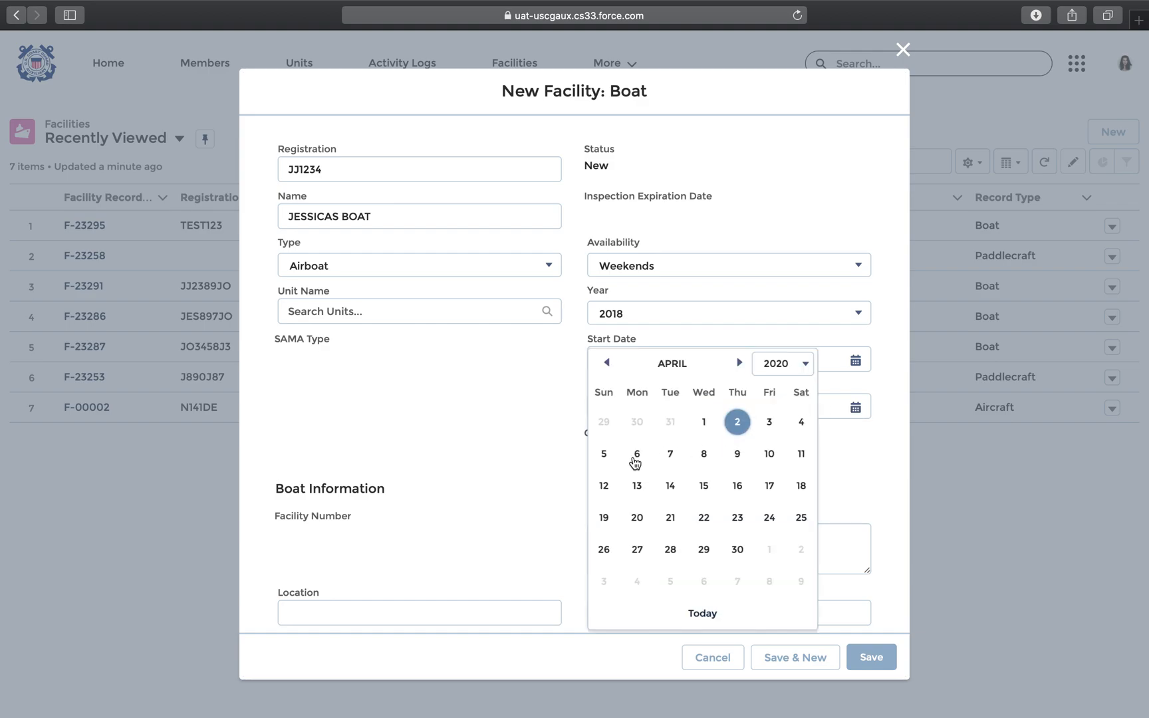
click(635, 457)
click(660, 408)
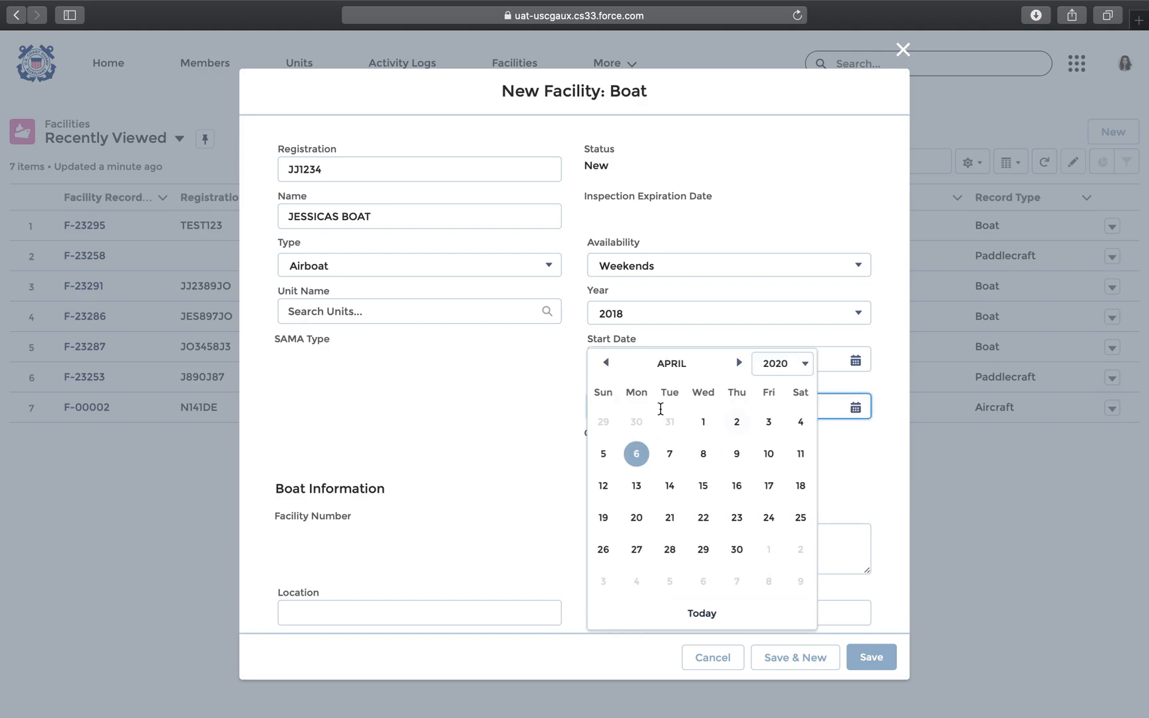
click(775, 367)
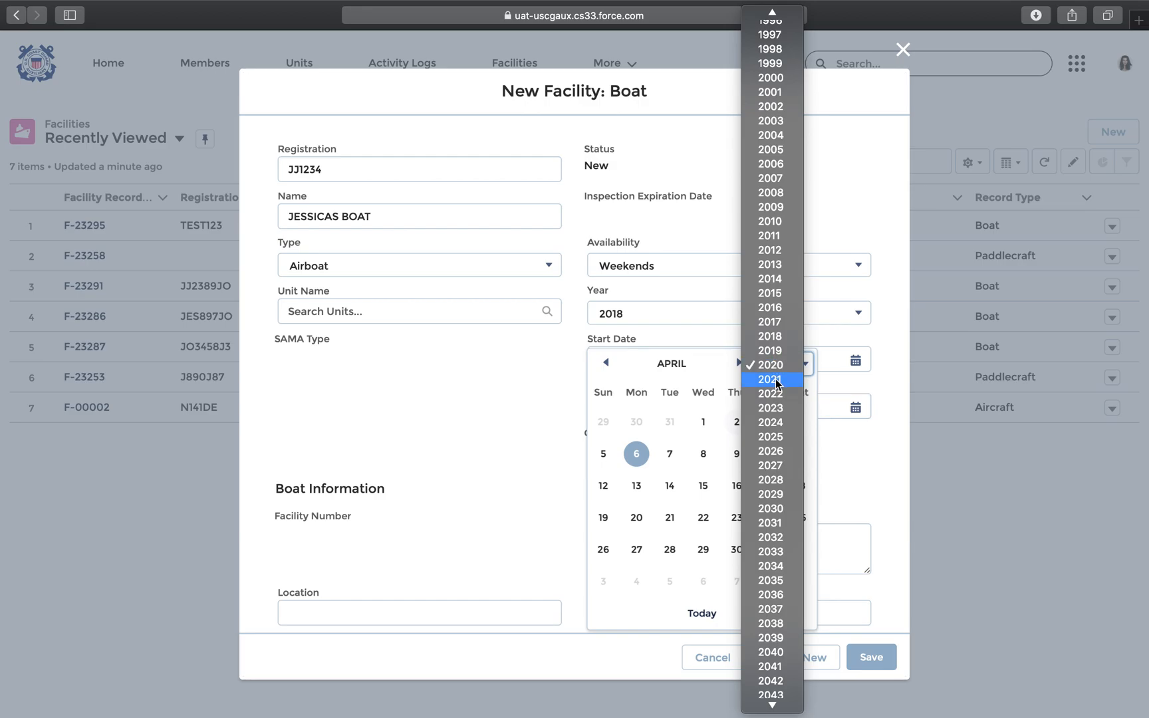
click(776, 367)
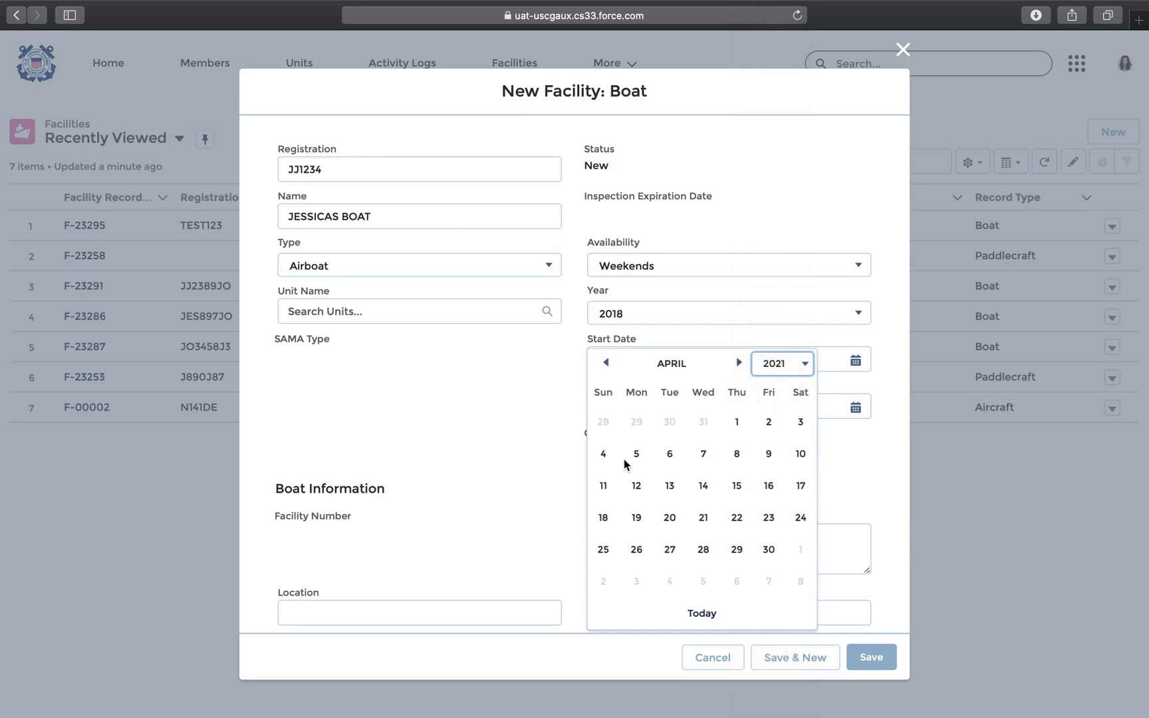
click(670, 454)
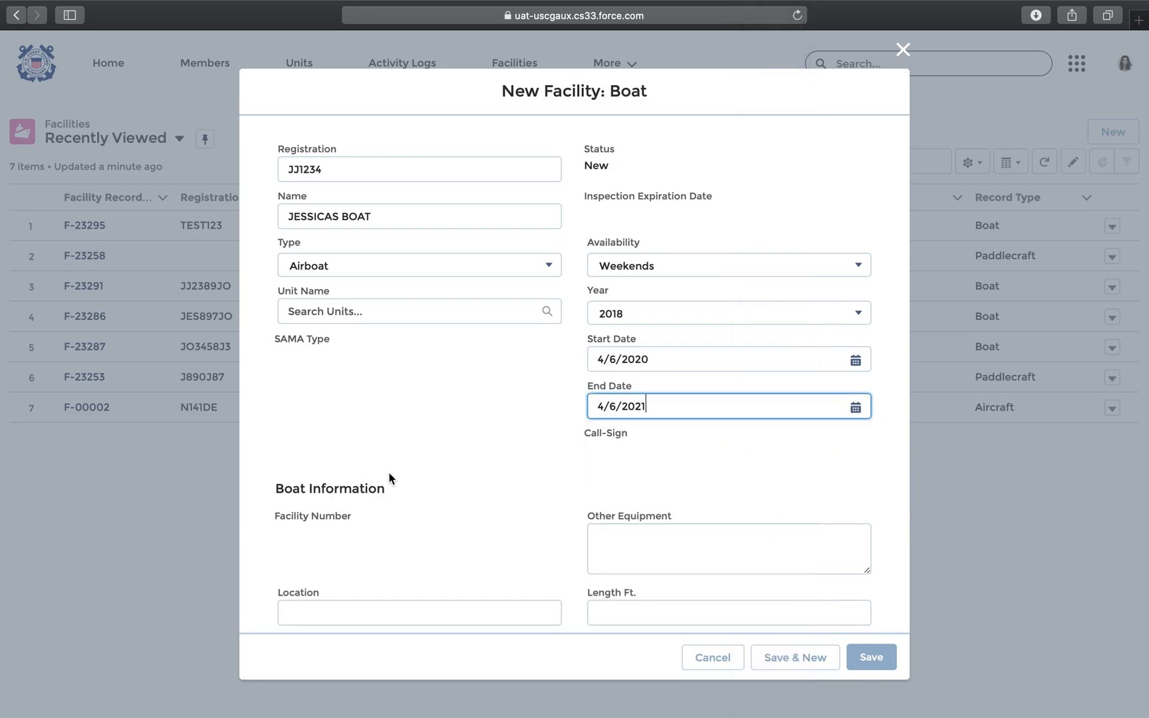
Step: Enter the boat's length as 24 feet and 0 inches in the boat information
scroll(391, 478, down, 4)
scroll(389, 478, down, 6)
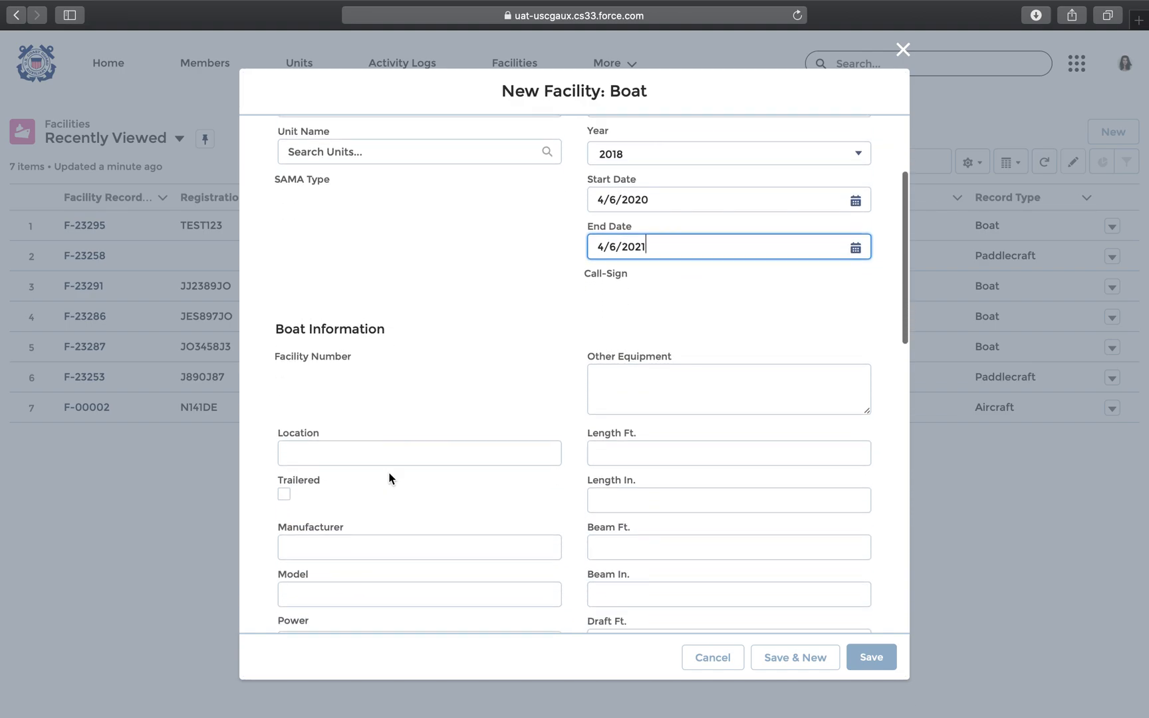
scroll(389, 473, down, 1)
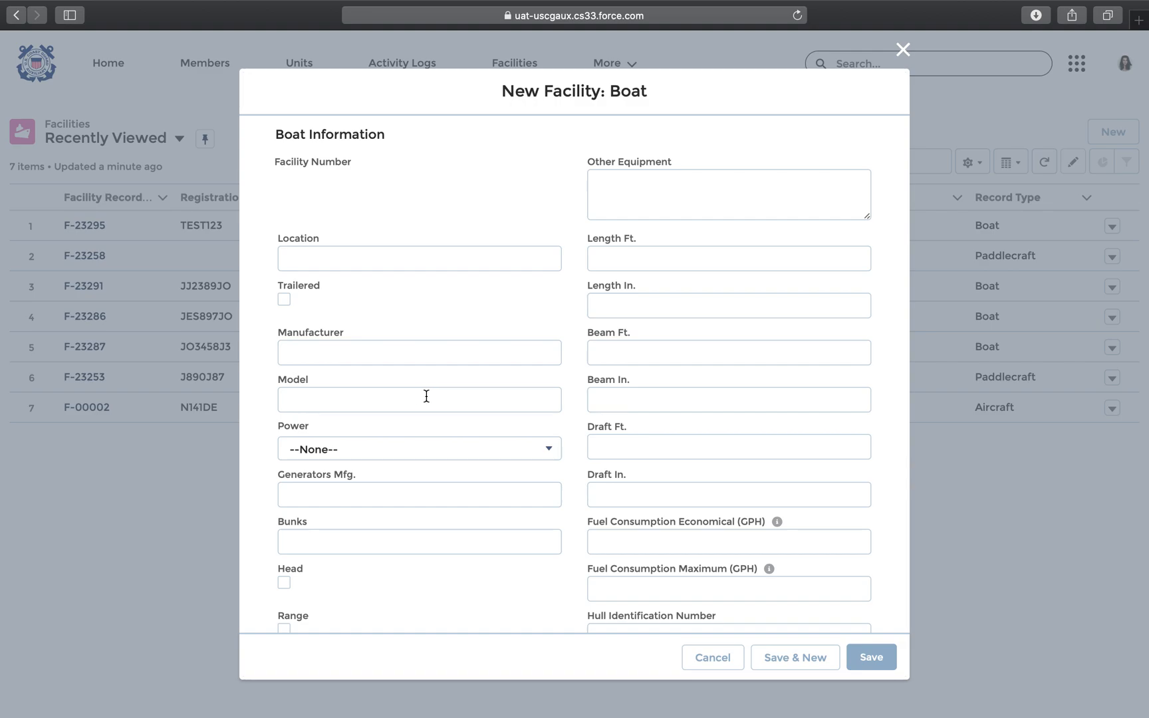
click(621, 254)
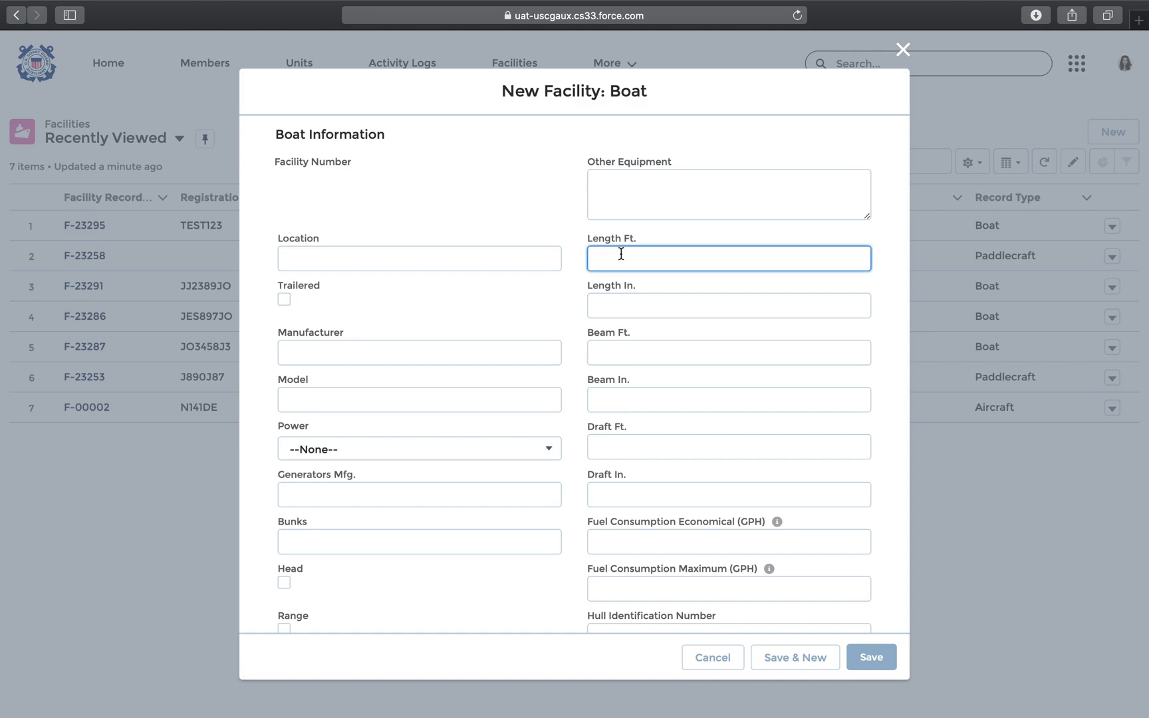
text(24)
click(620, 306)
text(0)
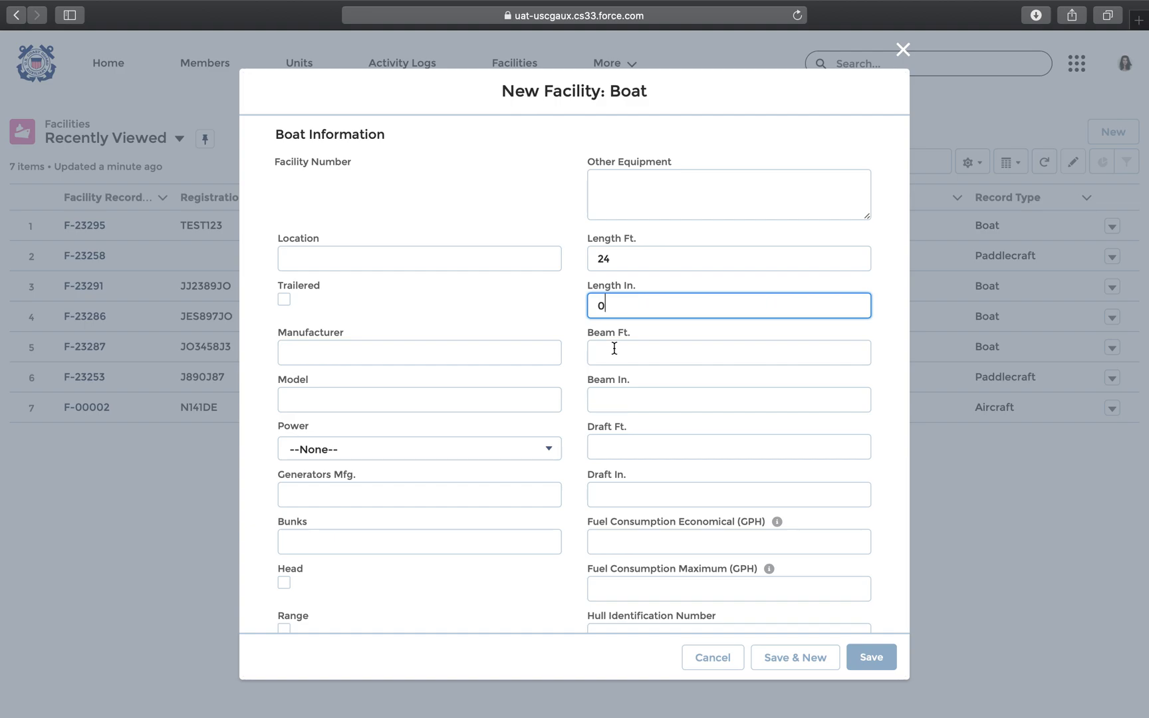
Step: Enter 599 as the boat's total value and save the new facility record
scroll(615, 348, down, 2)
scroll(614, 347, down, 6)
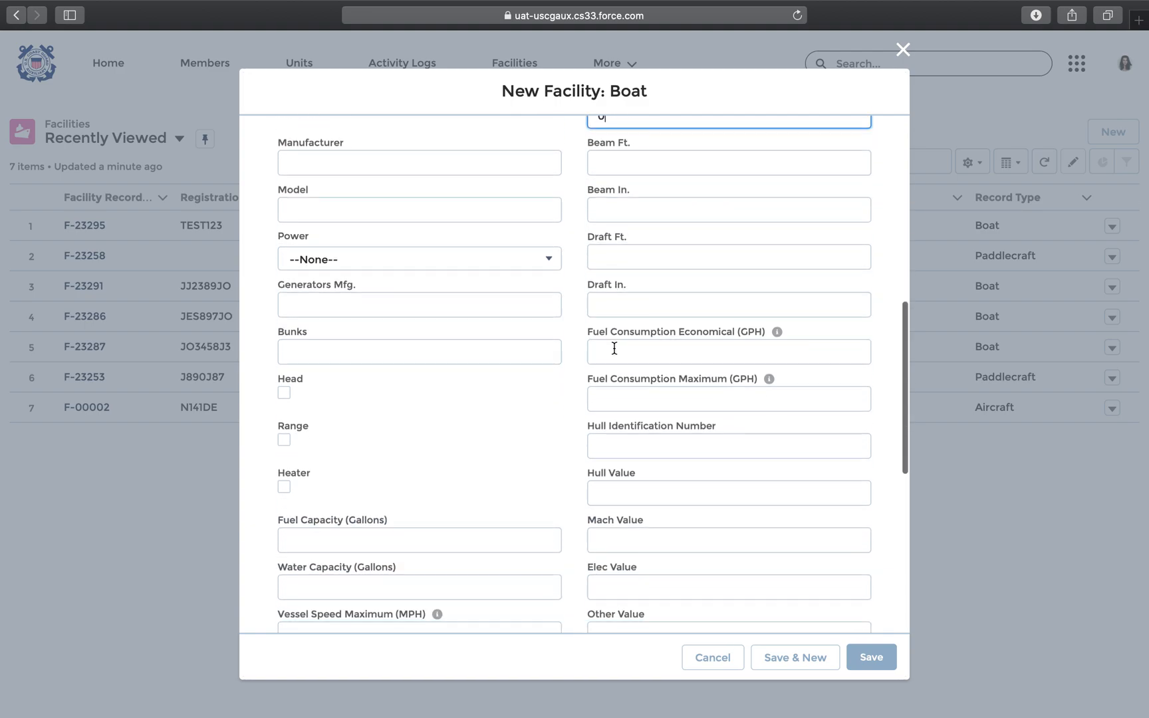
scroll(614, 347, down, 4)
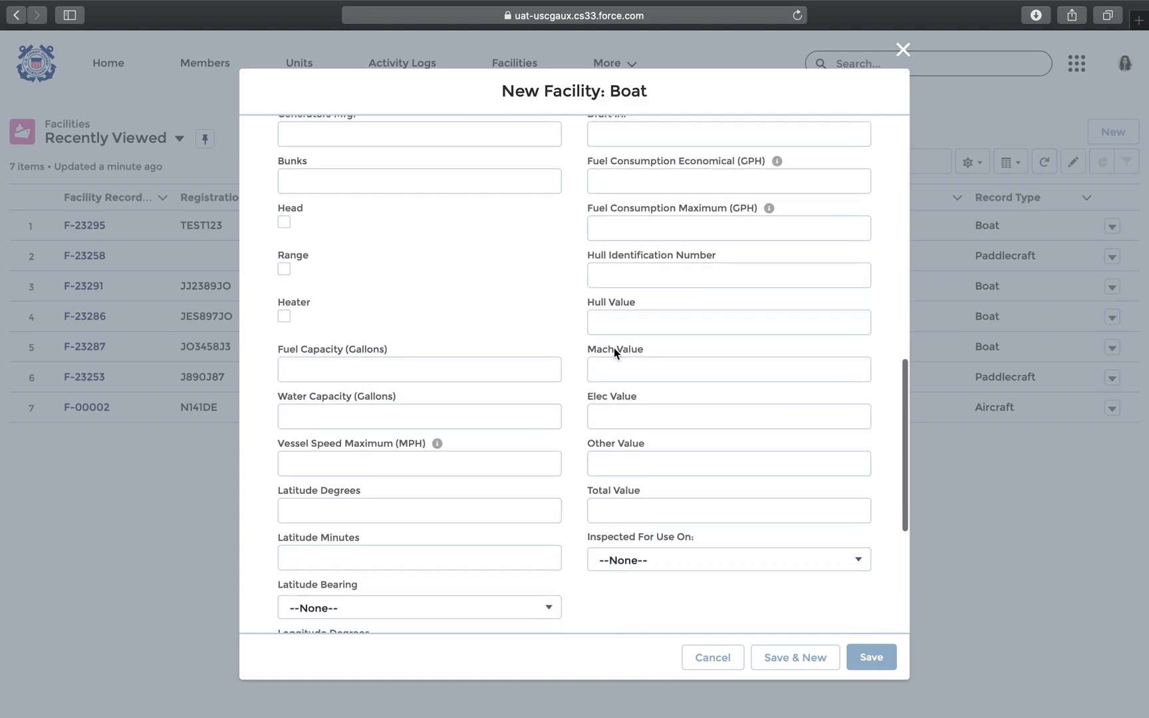
click(620, 471)
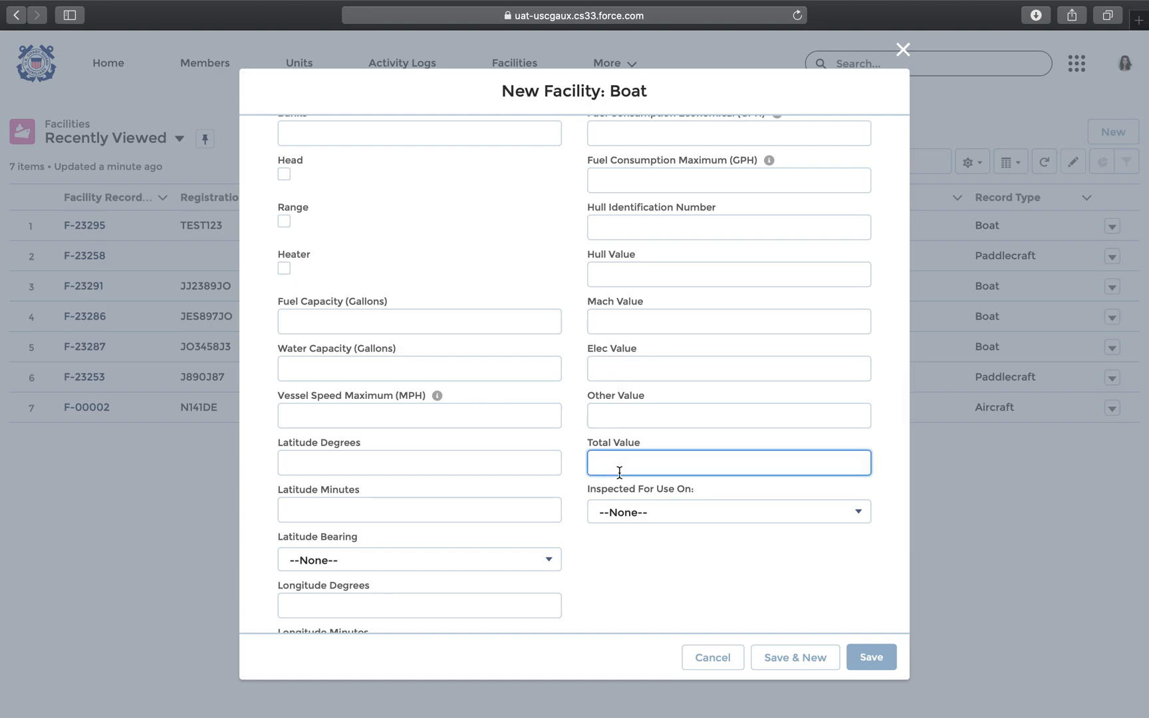
text(599)
click(878, 659)
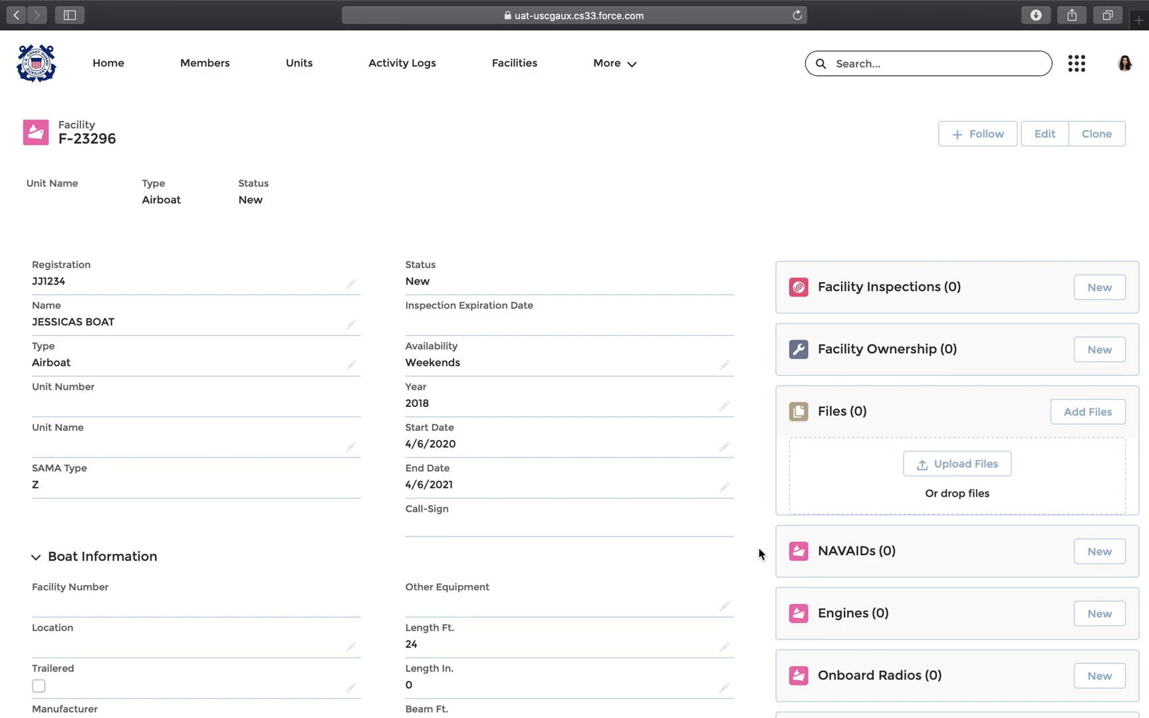
Step: Start a new facility ownership record of type Member for the saved boat
scroll(761, 554, down, 2)
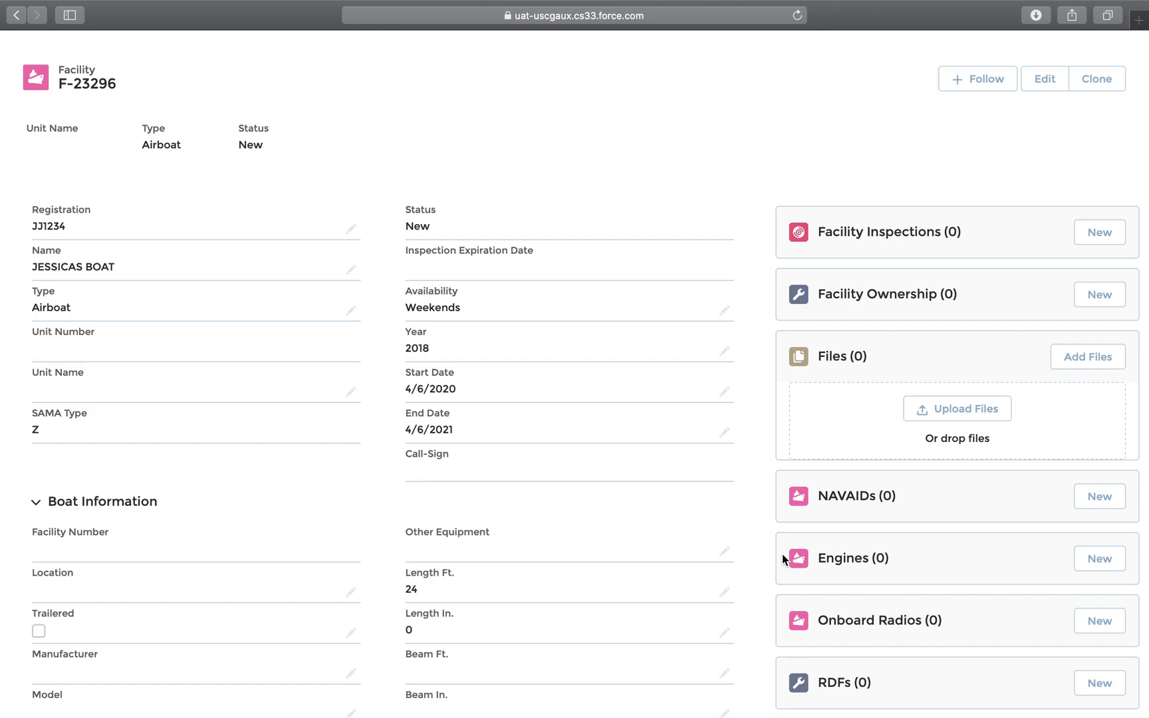
scroll(755, 565, down, 2)
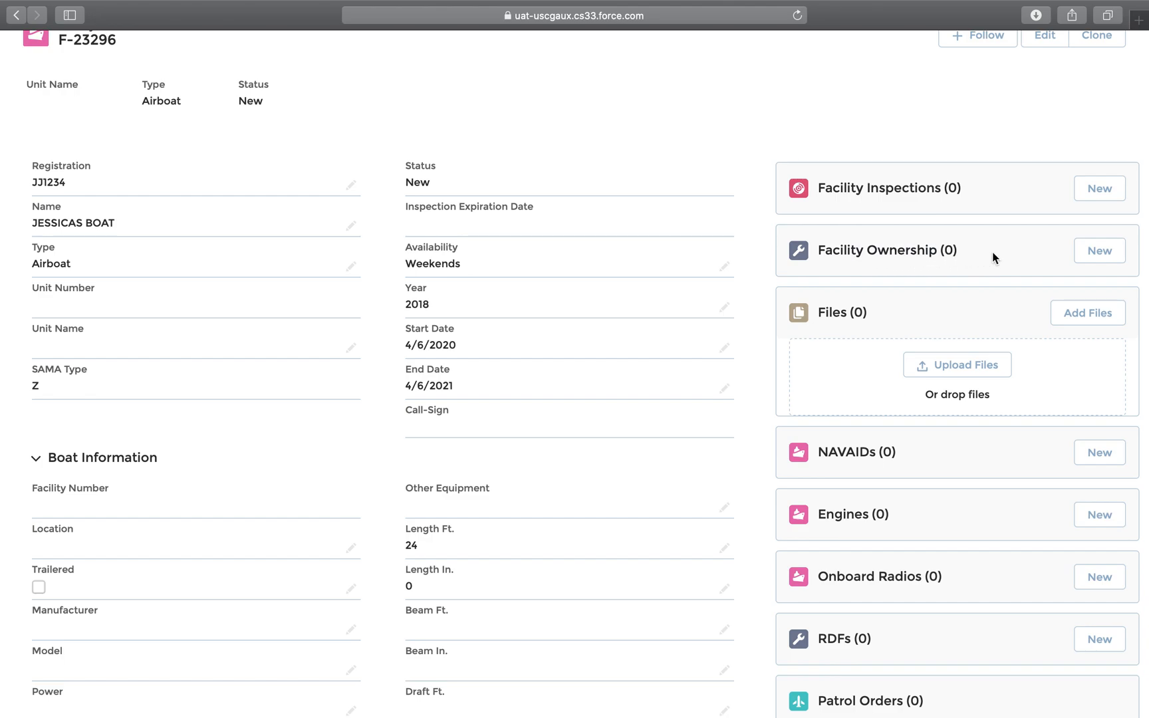
click(1097, 258)
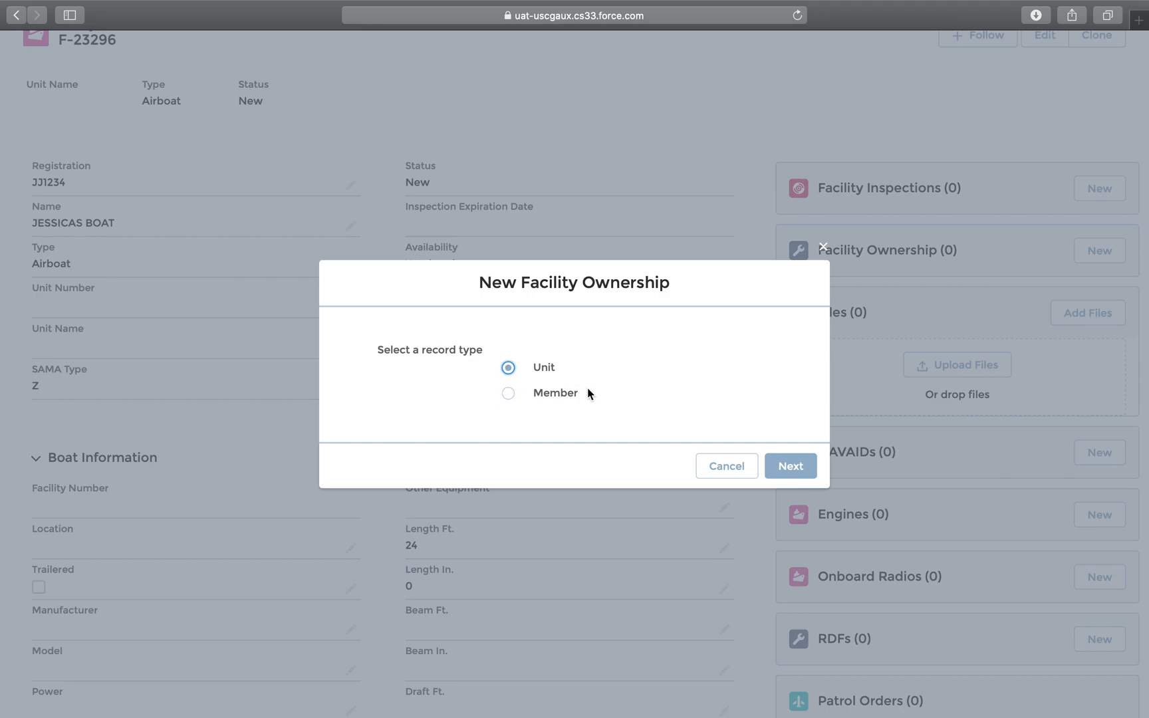
click(504, 396)
click(796, 466)
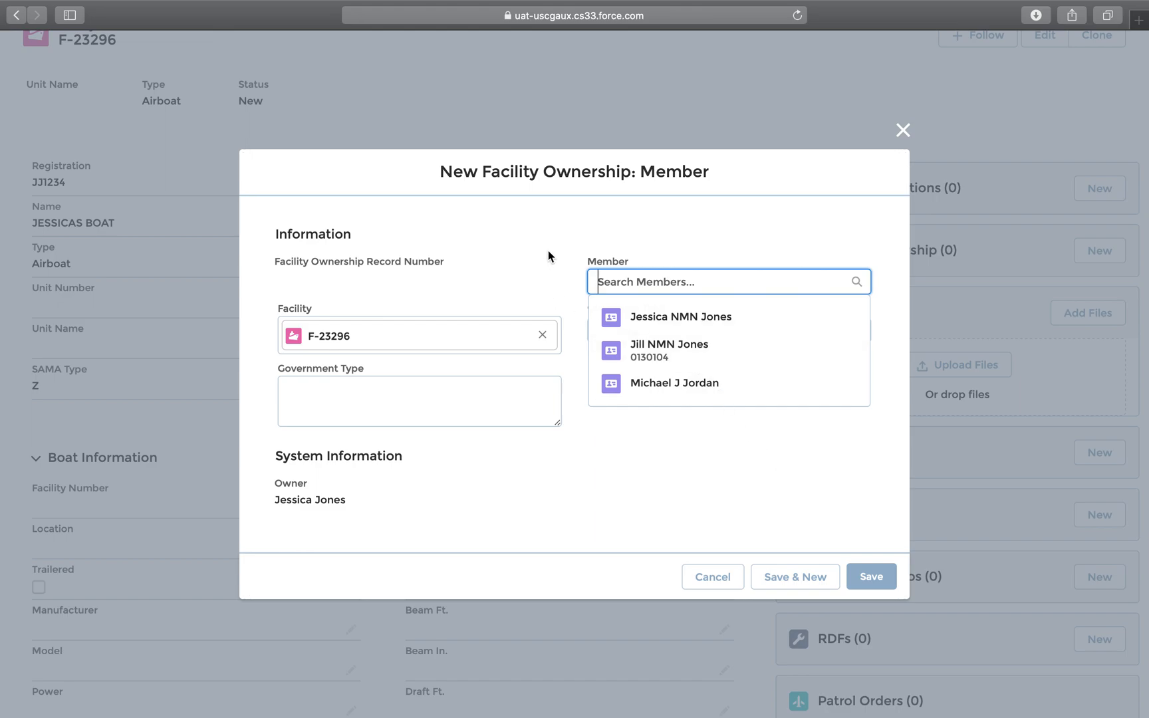
Step: Assign the boat owner's member record to the facility ownership, set the ownership type to Owner, and save it
click(675, 322)
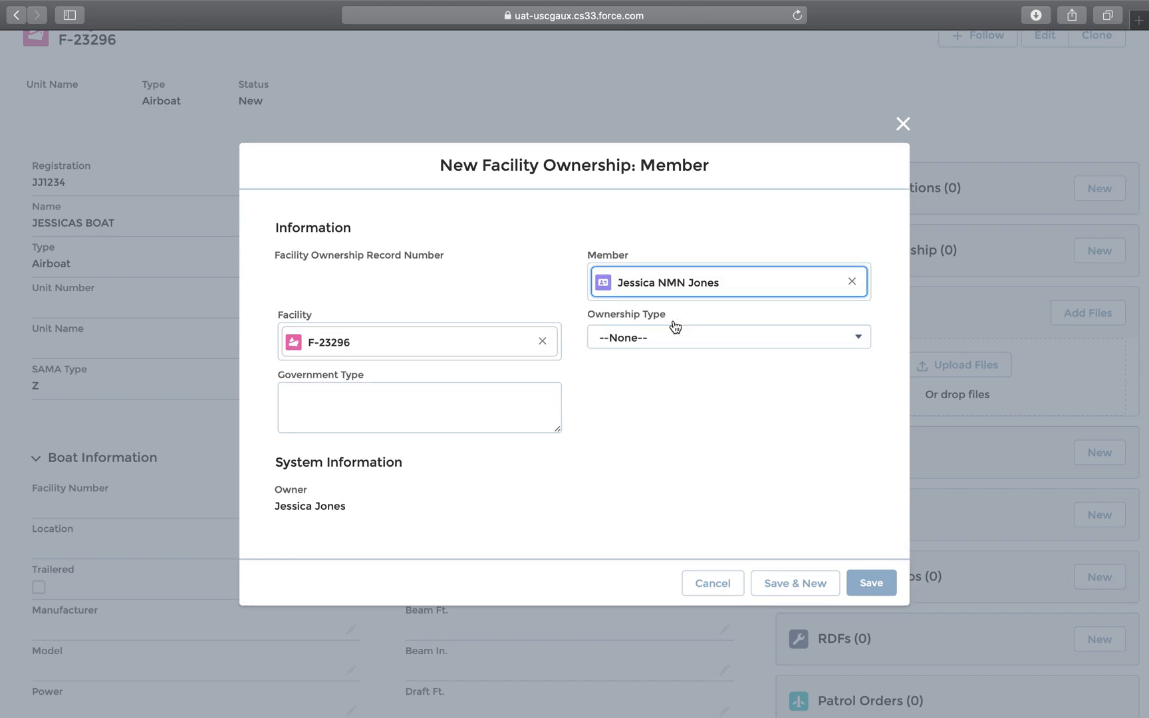
click(614, 339)
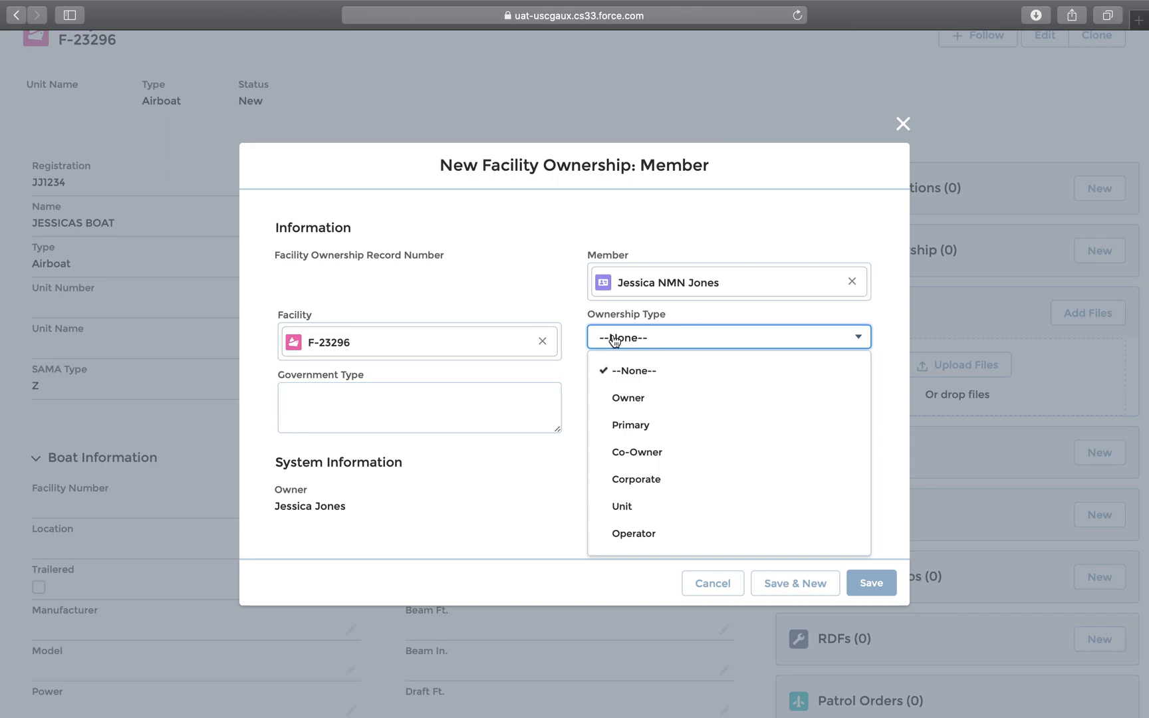
click(633, 398)
click(635, 395)
click(876, 583)
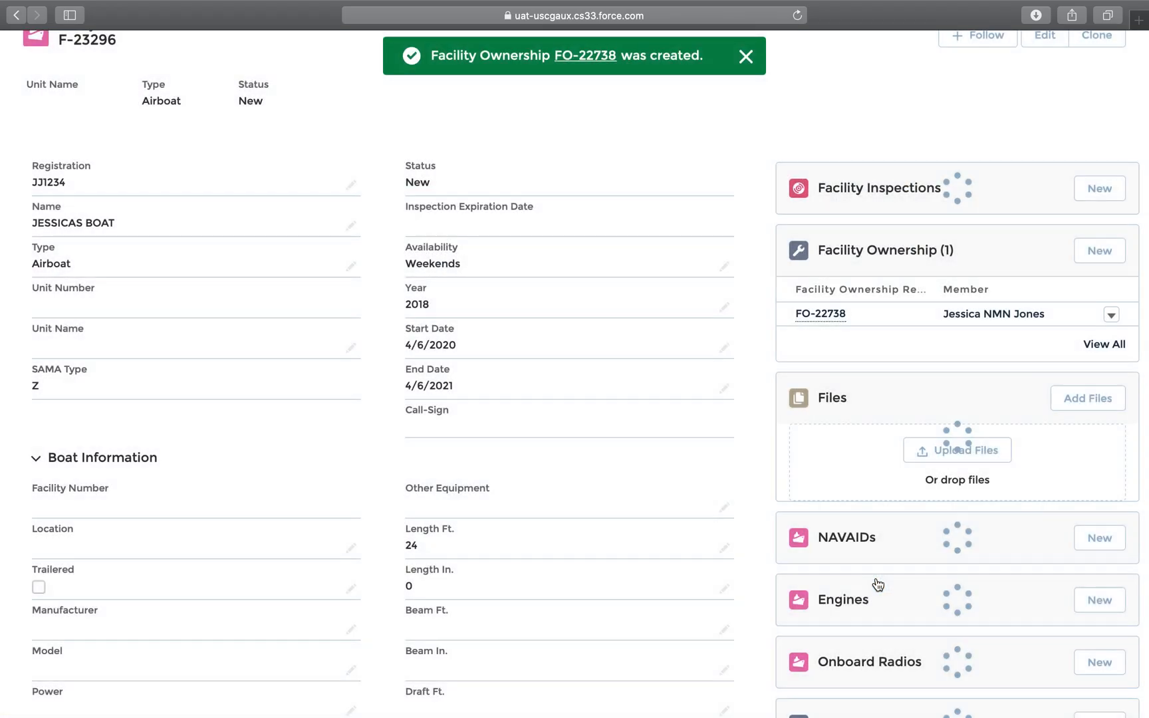
scroll(854, 480, down, 4)
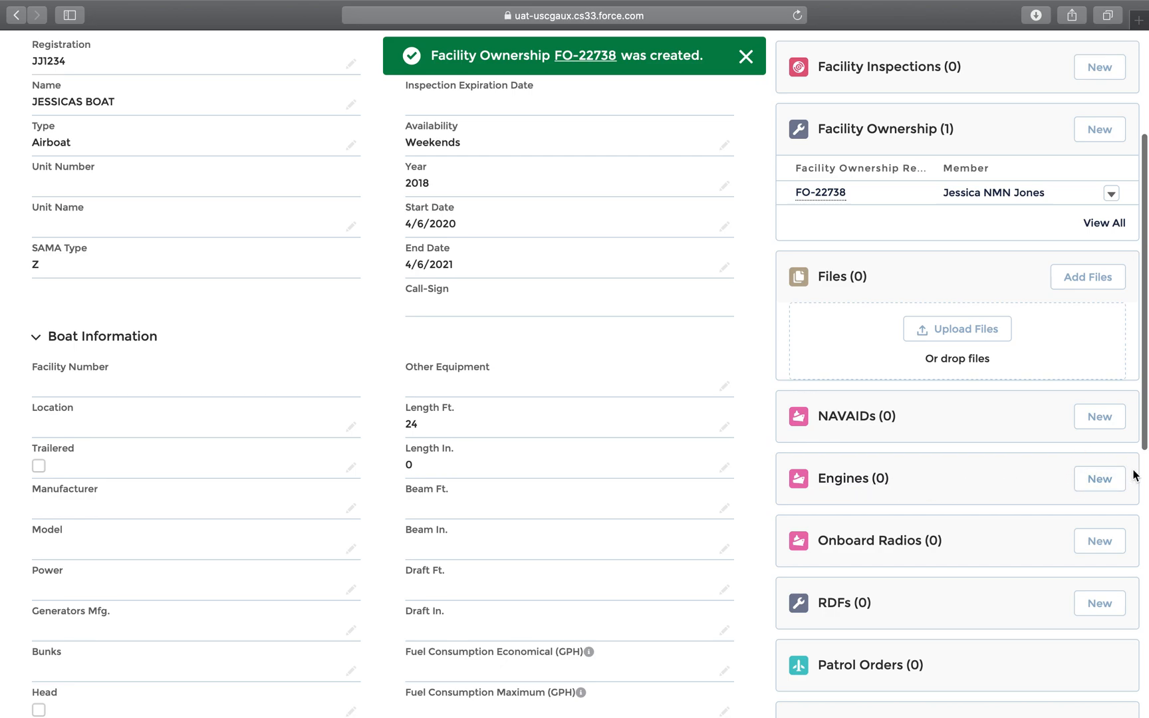
Step: Start a new engine record for the boat with brand BERK, model TEST 123 and horsepower 500
click(1100, 479)
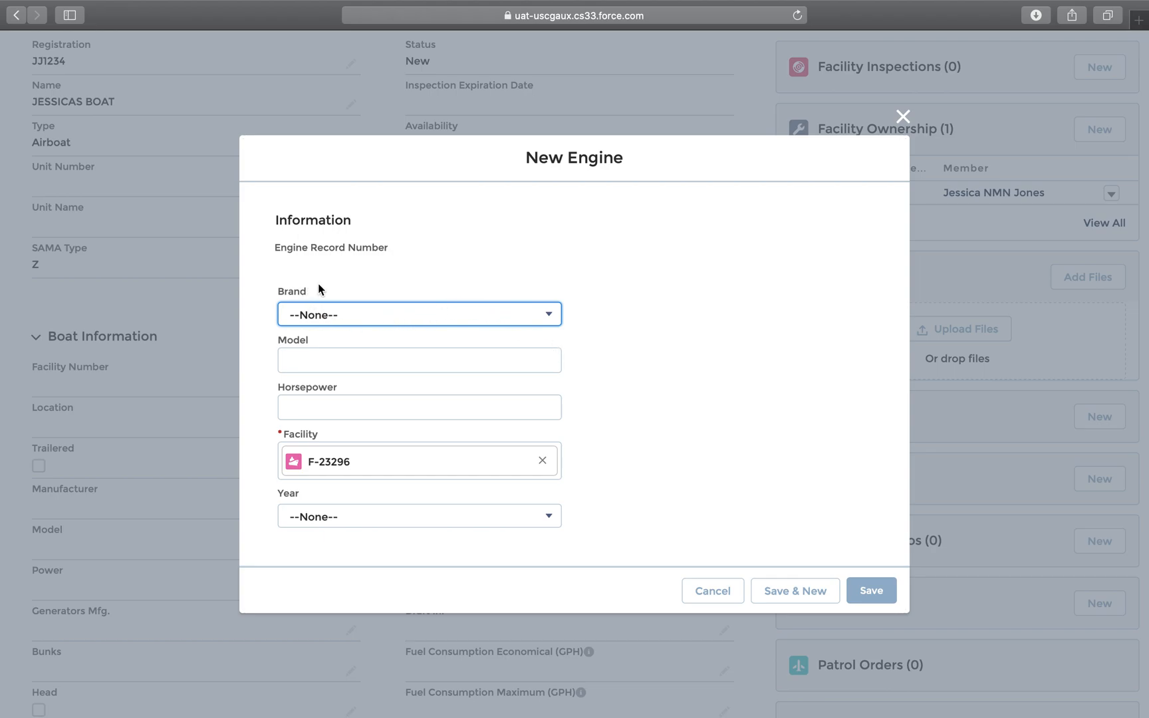
click(324, 318)
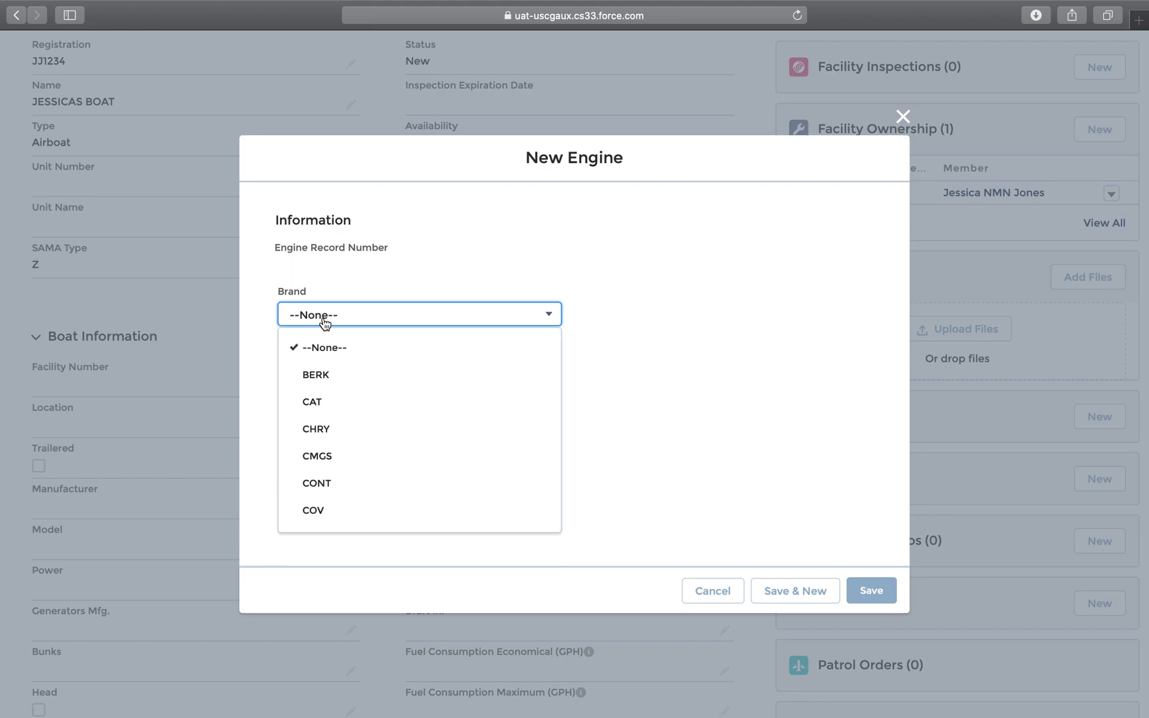
click(341, 374)
click(322, 364)
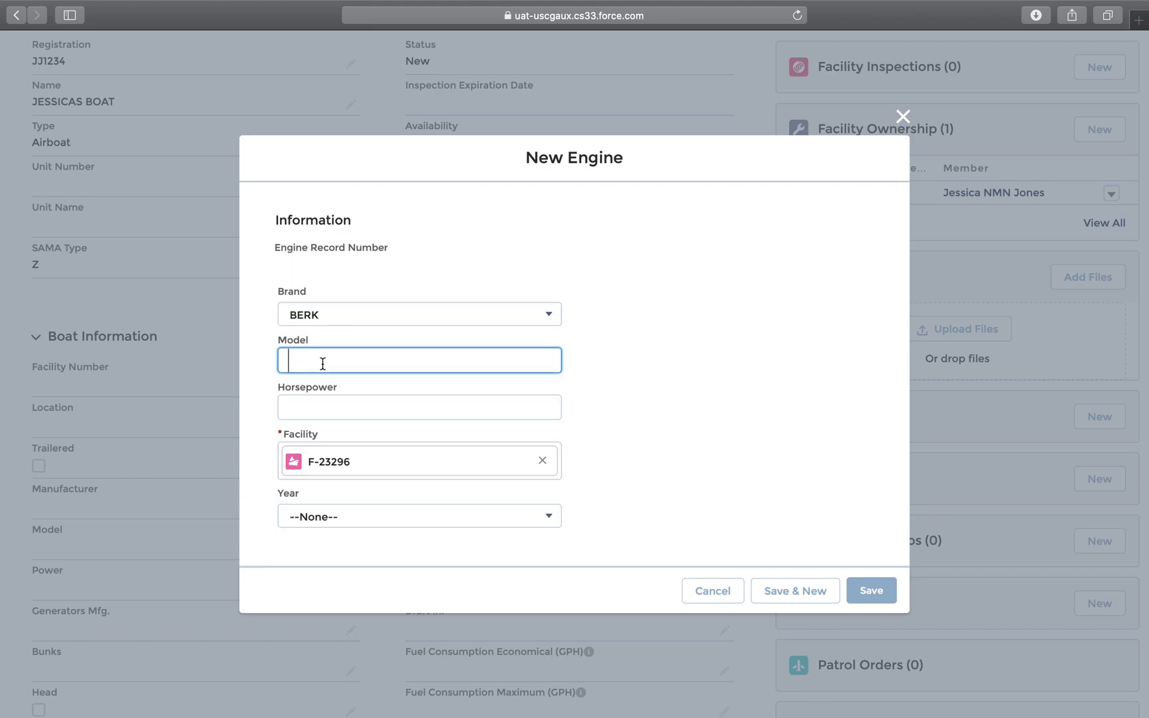
text(TEST 123)
click(318, 412)
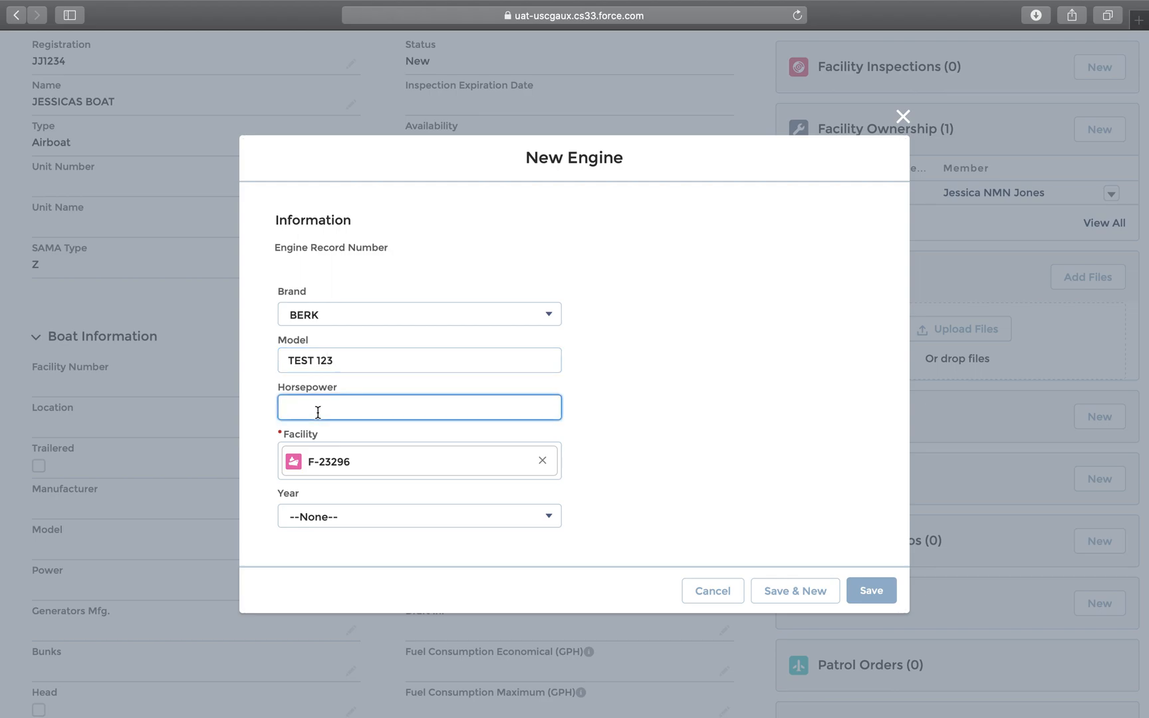
text(500)
Step: Set the engine's year to 2018 and save the engine record
click(345, 521)
scroll(336, 382, down, 1)
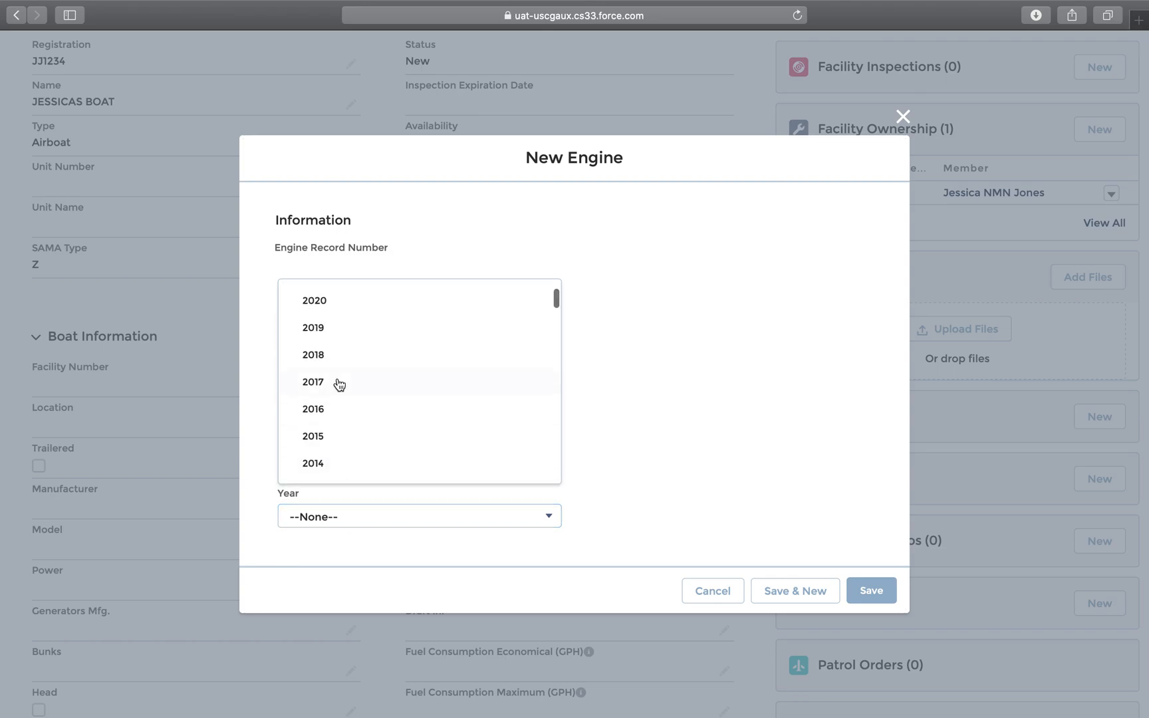
click(338, 355)
click(611, 317)
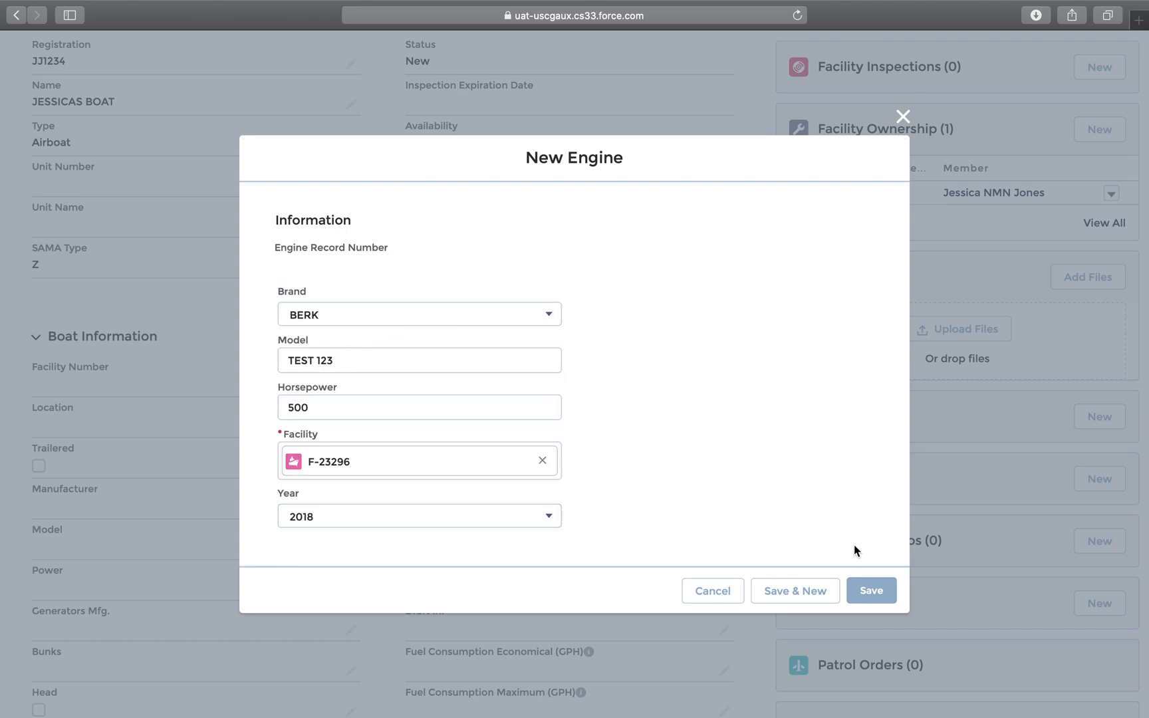
click(871, 592)
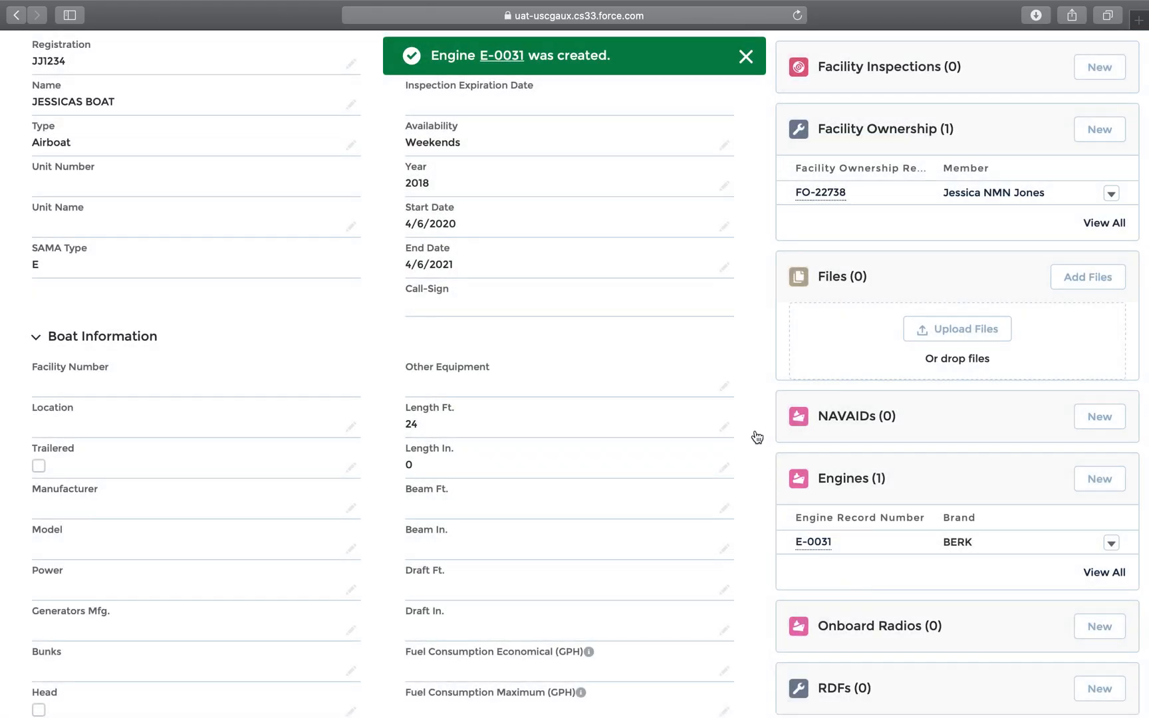
Step: Start a new facility inspection of record type Boat for the boat facility
scroll(755, 431, up, 3)
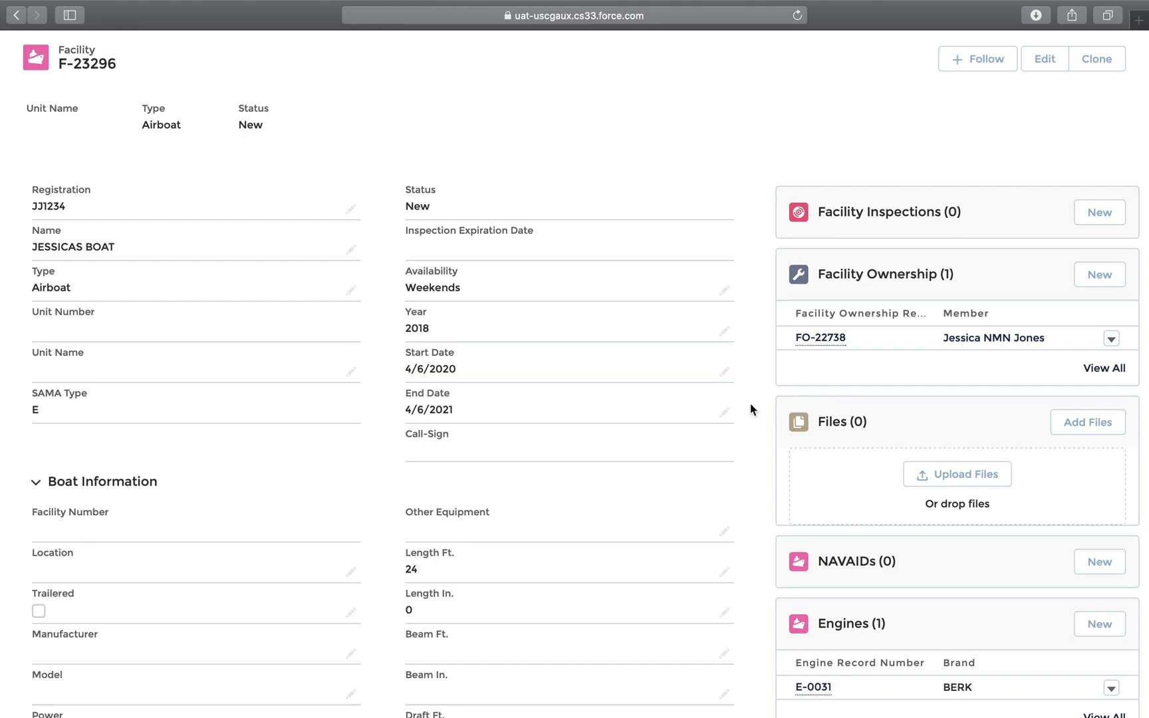
scroll(750, 409, down, 2)
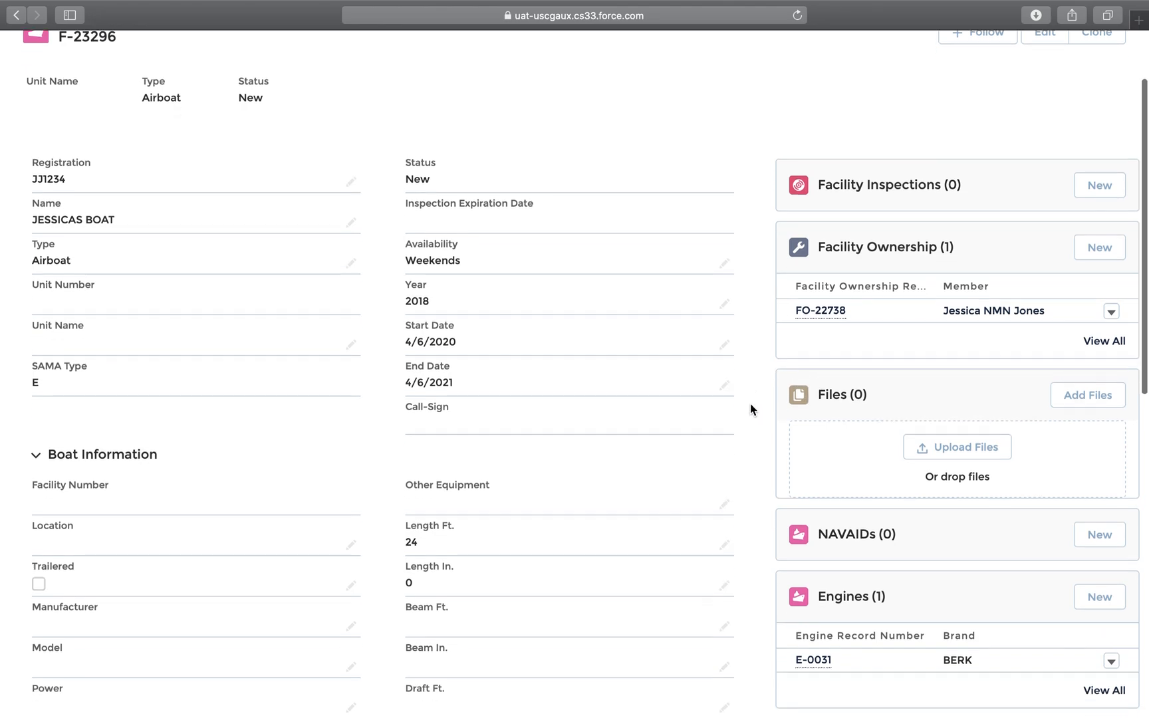
scroll(751, 409, up, 3)
scroll(751, 409, up, 1)
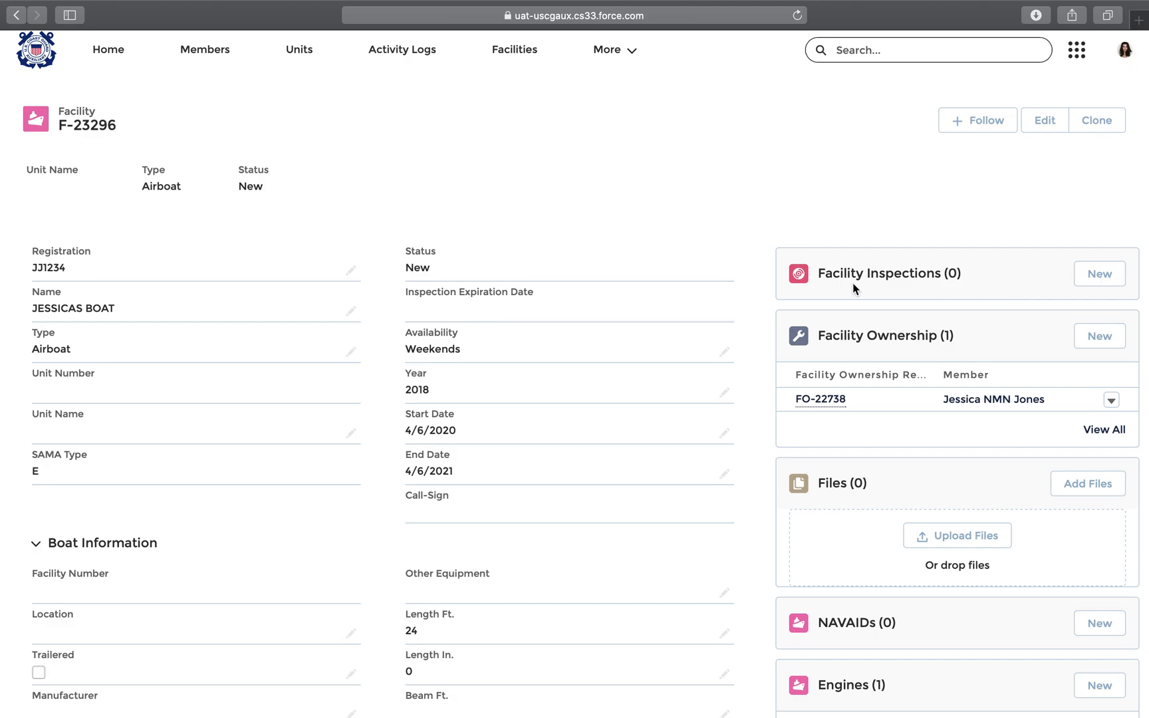
click(1085, 284)
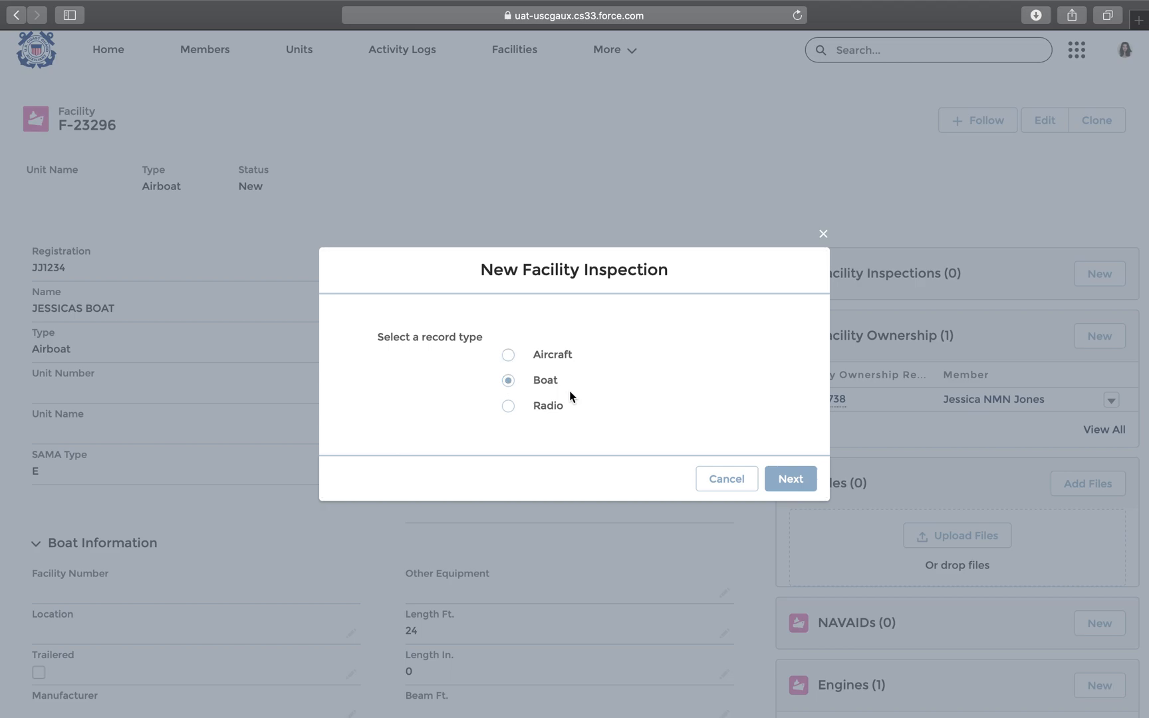
click(792, 480)
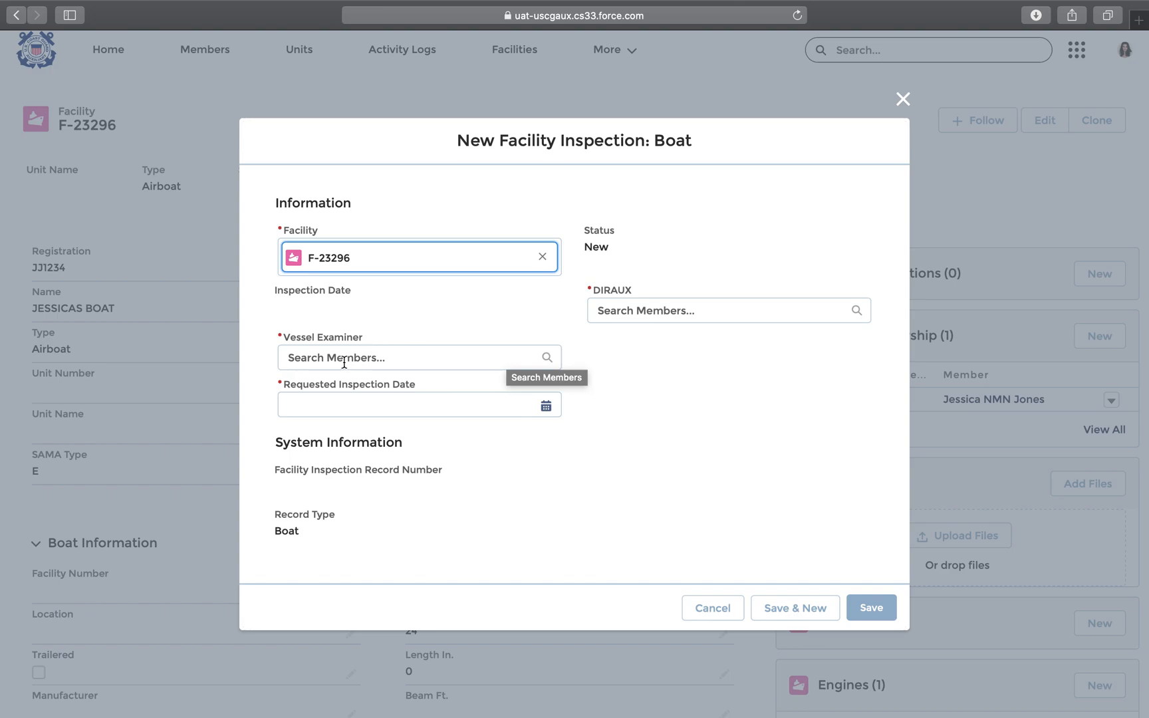
Step: Assign the vessel examiner's member record and the DIRAUX member record to the boat inspection
click(303, 356)
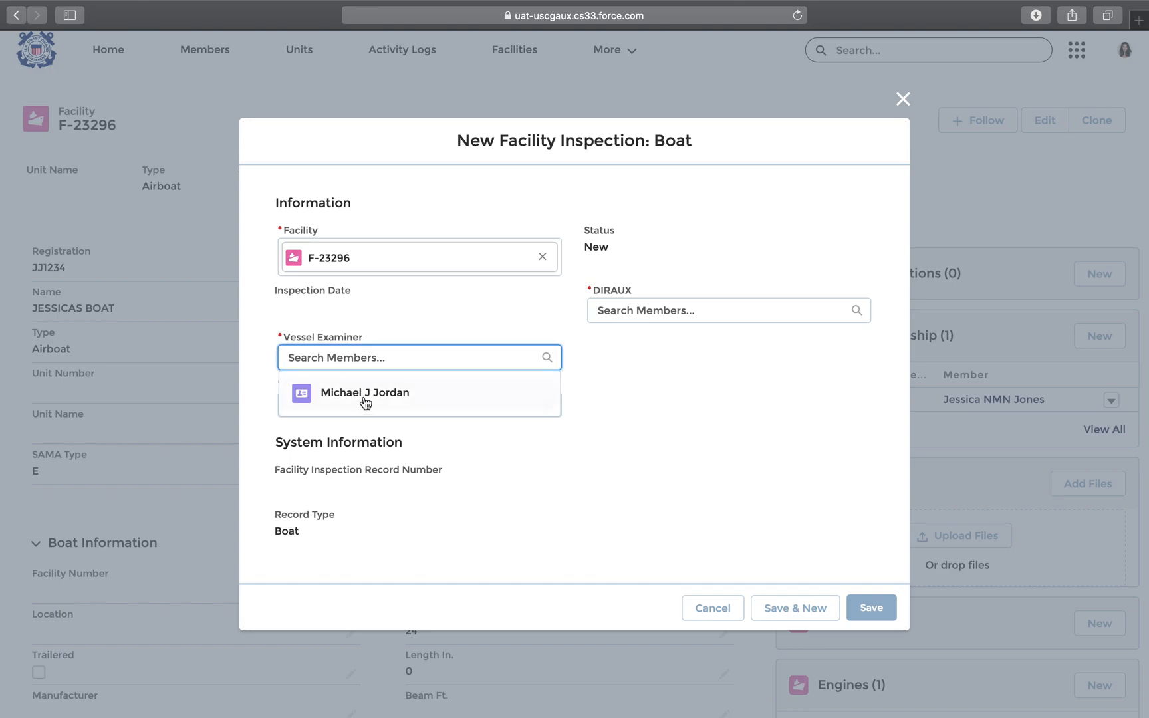
click(364, 402)
click(610, 303)
text(NISHA)
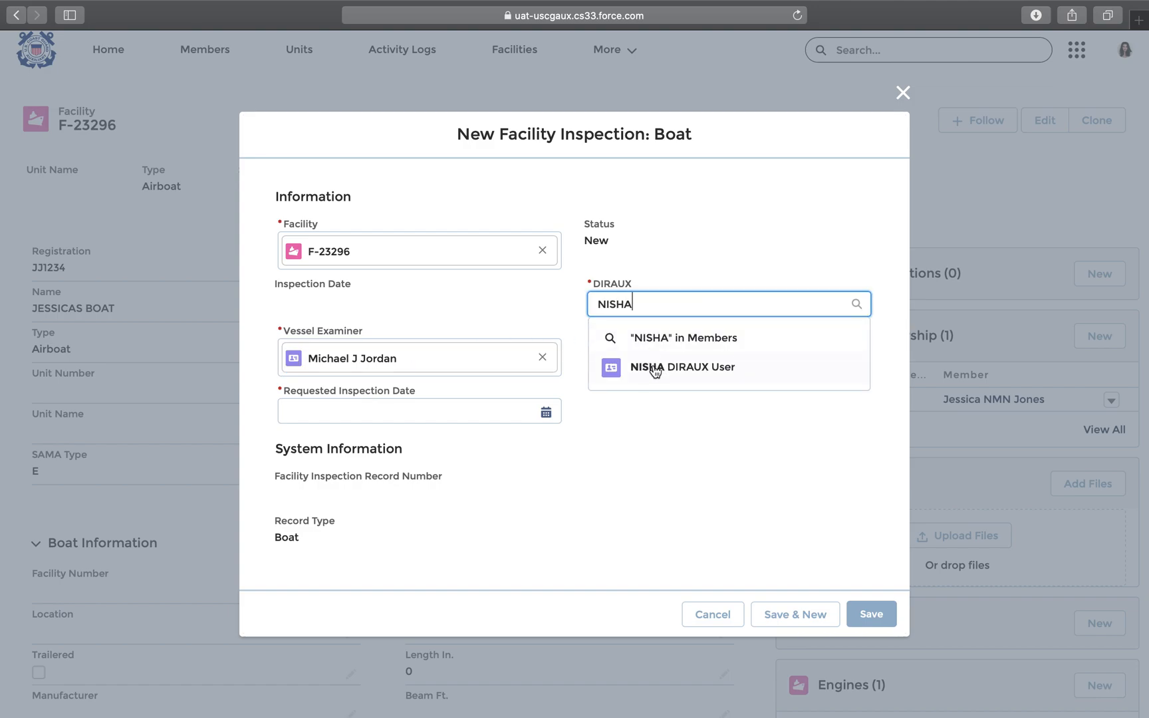
click(698, 374)
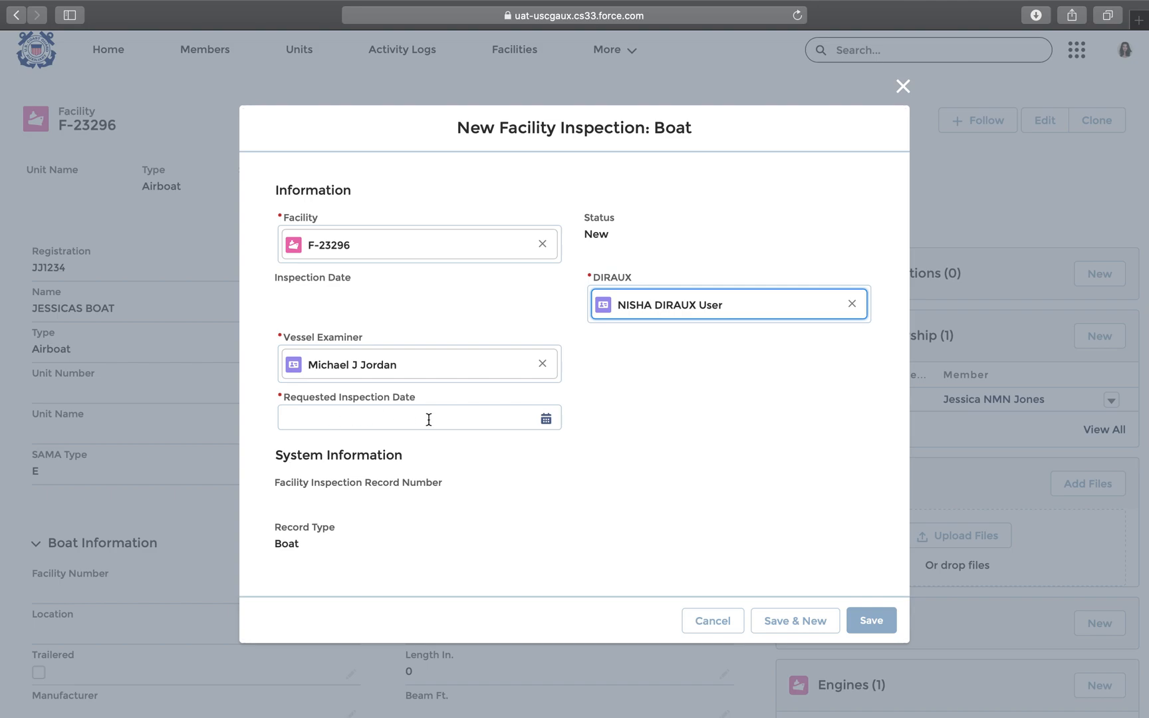
Step: Set the requested inspection date to 4/4/2020 and save the facility inspection
click(545, 421)
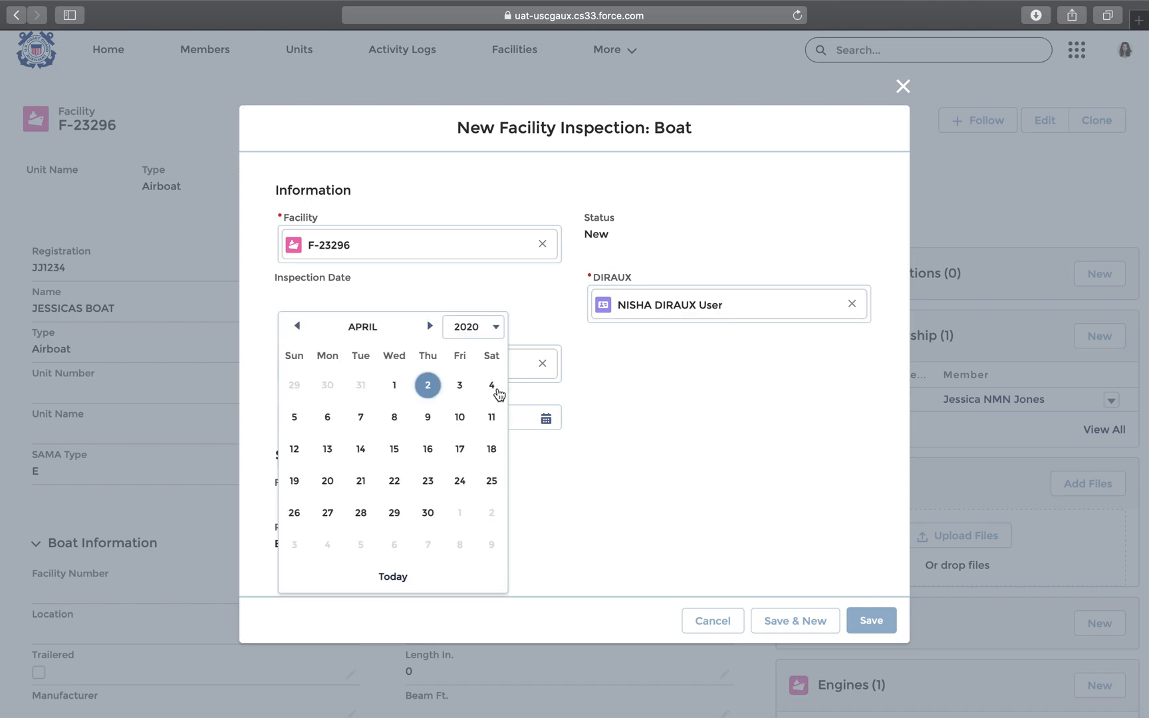
click(492, 387)
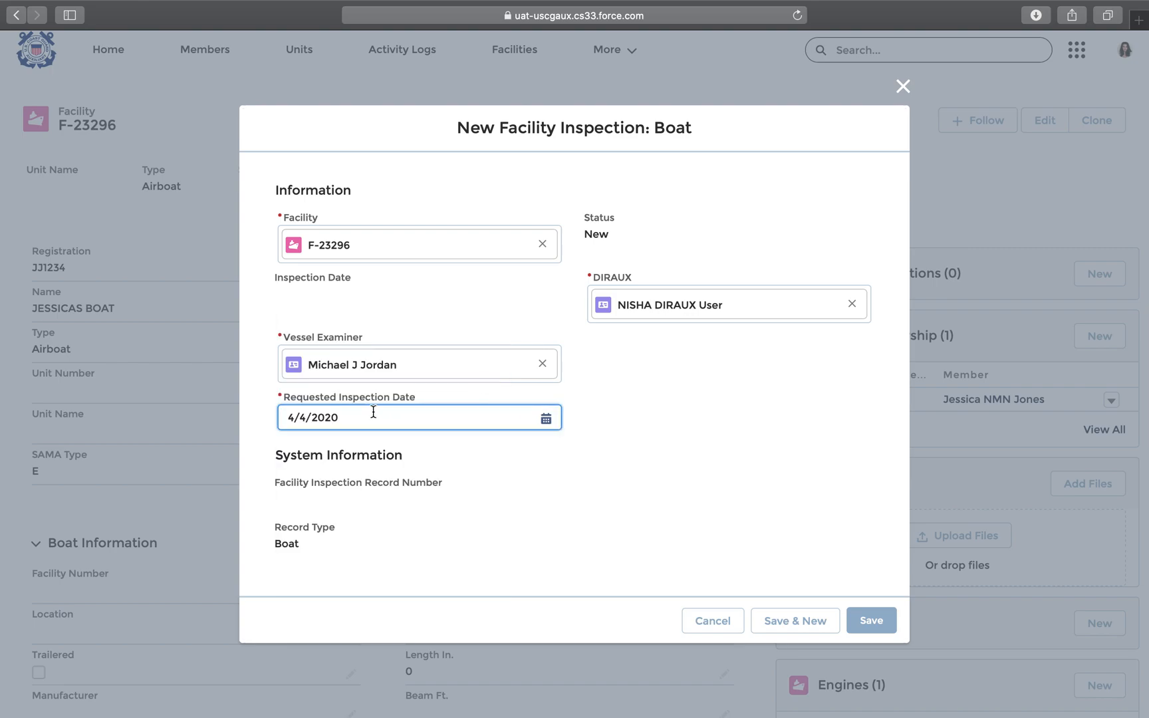
click(267, 416)
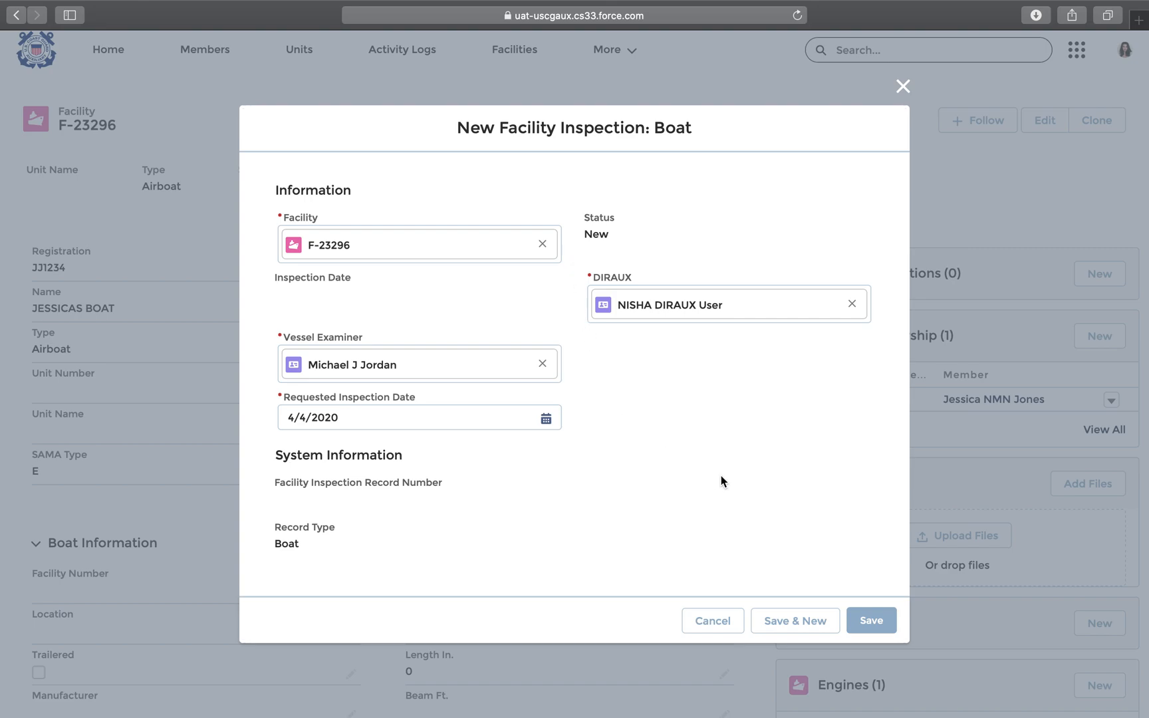
click(872, 621)
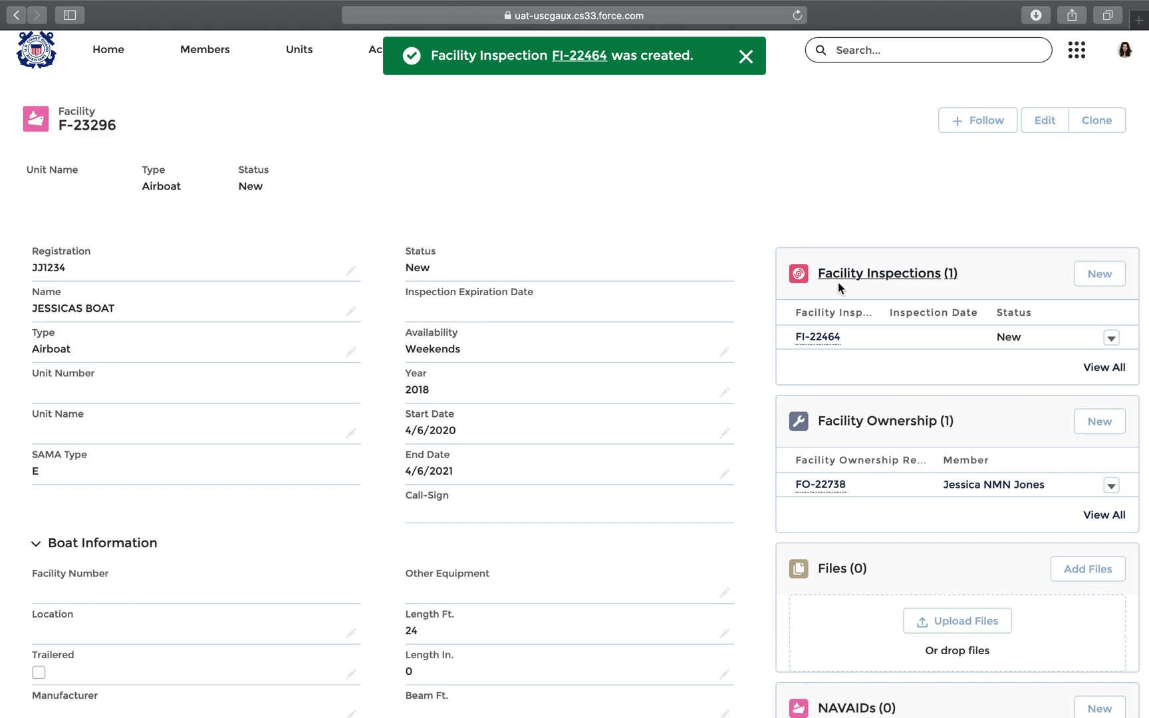
Step: Open the new facility inspection record, submit it for approval without comments, and reload the page
click(820, 337)
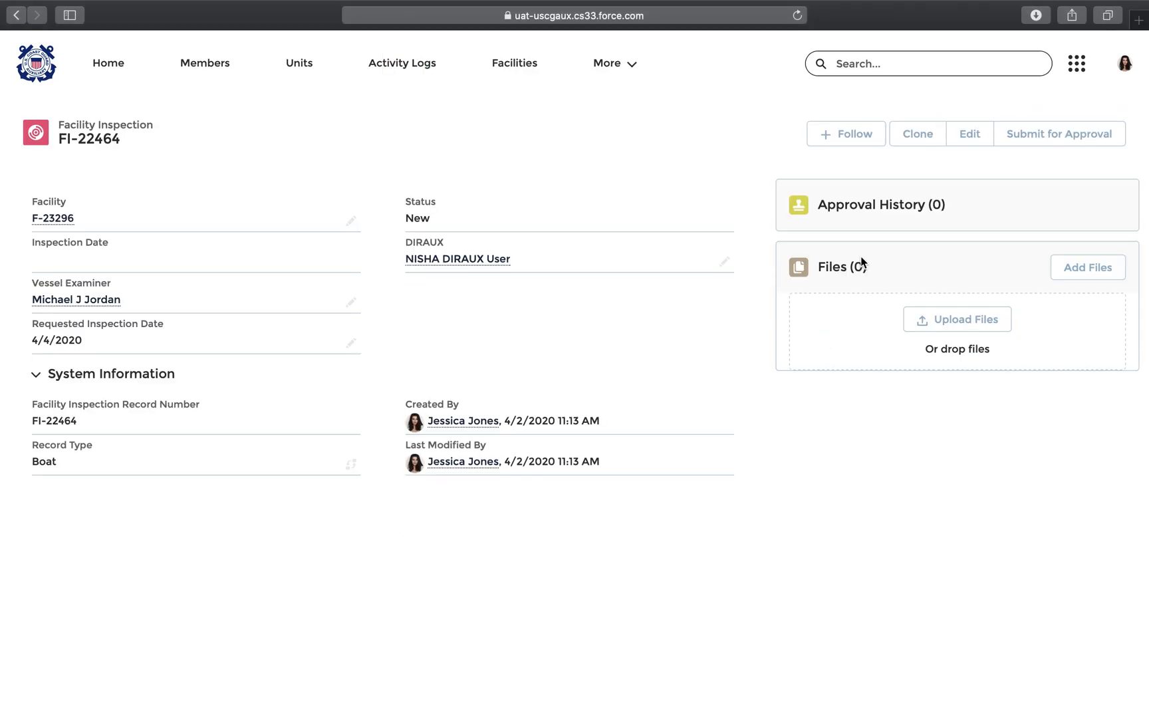
click(1030, 142)
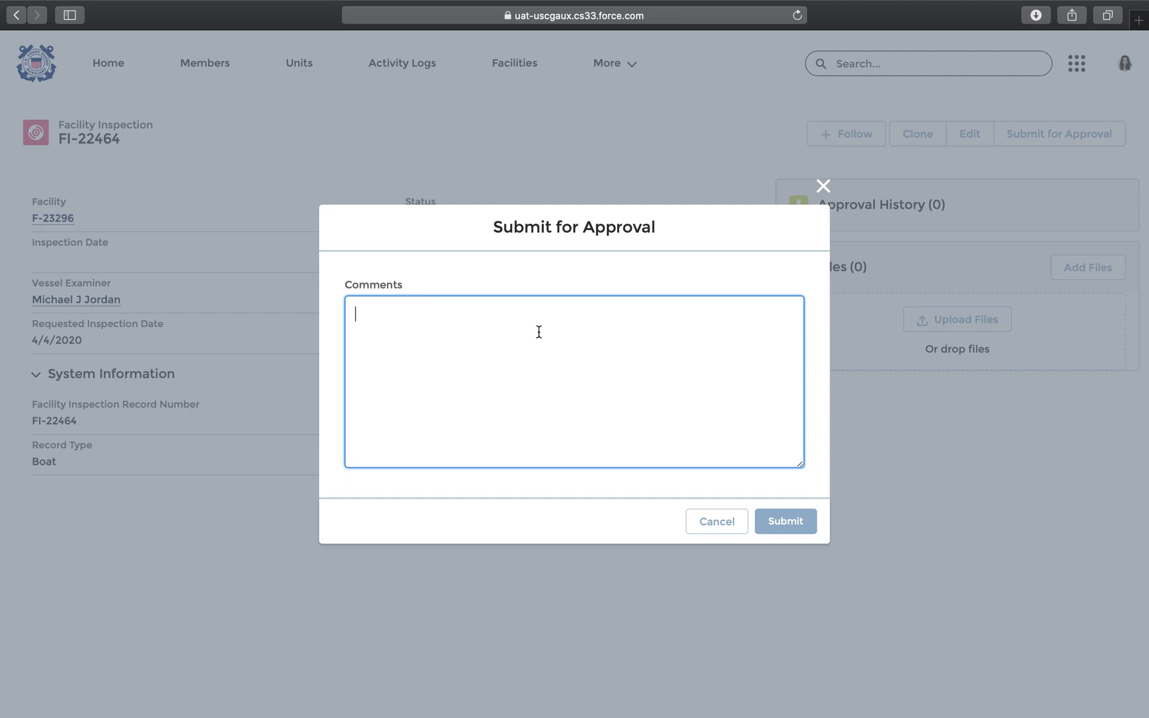
click(769, 523)
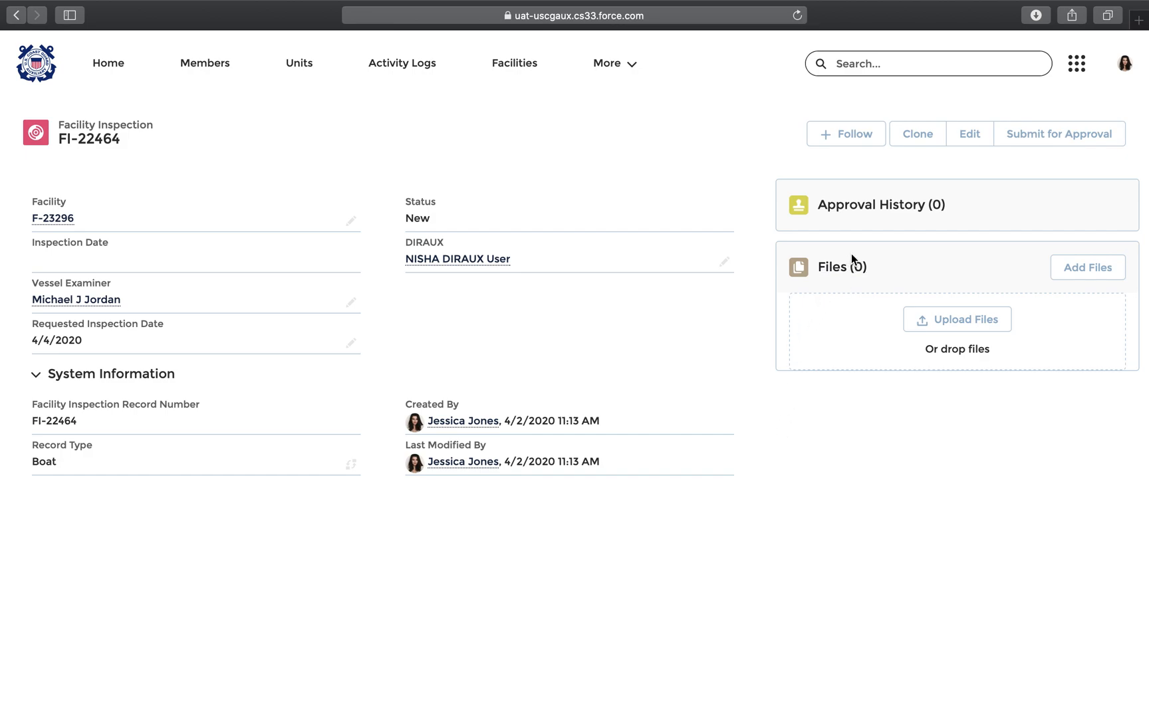
click(798, 18)
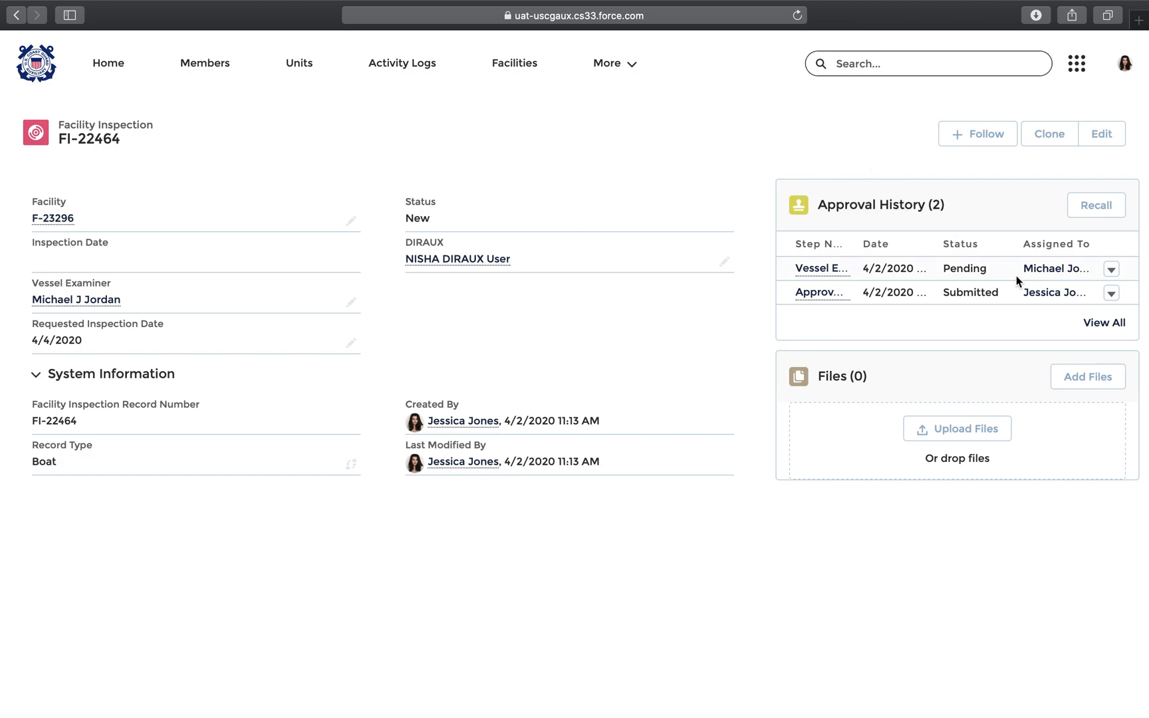
Step: View the inspection's full approval history, and return through the inspection record to its boat facility
click(1093, 325)
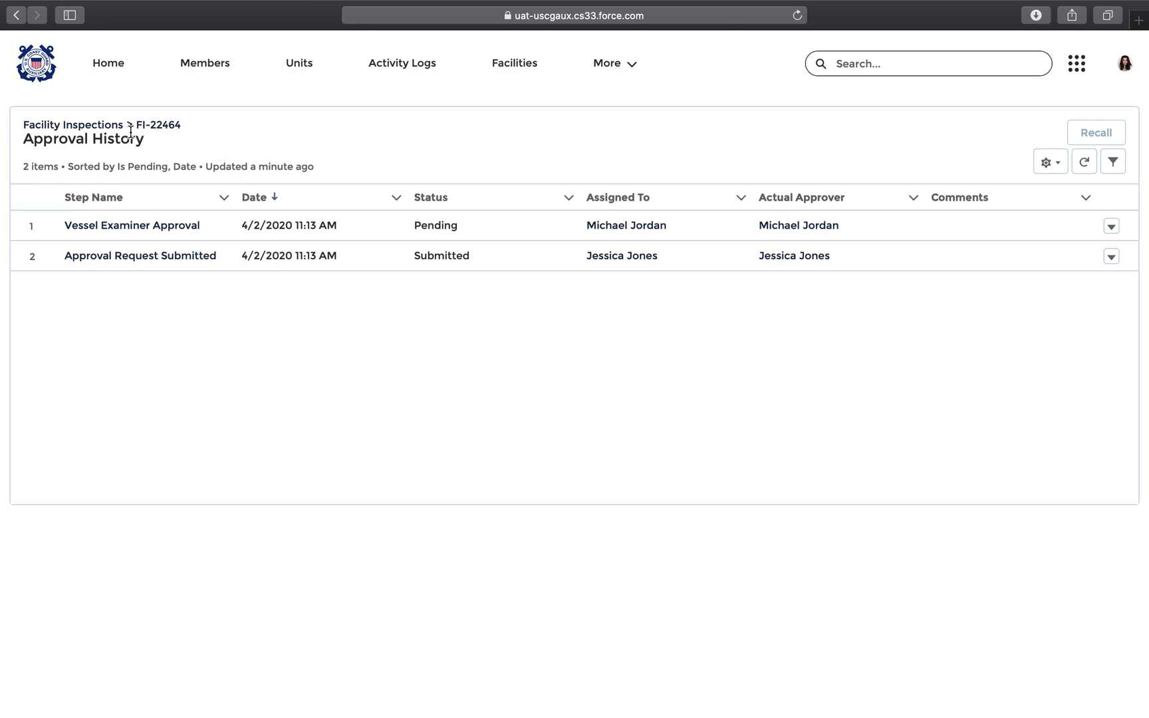
click(167, 128)
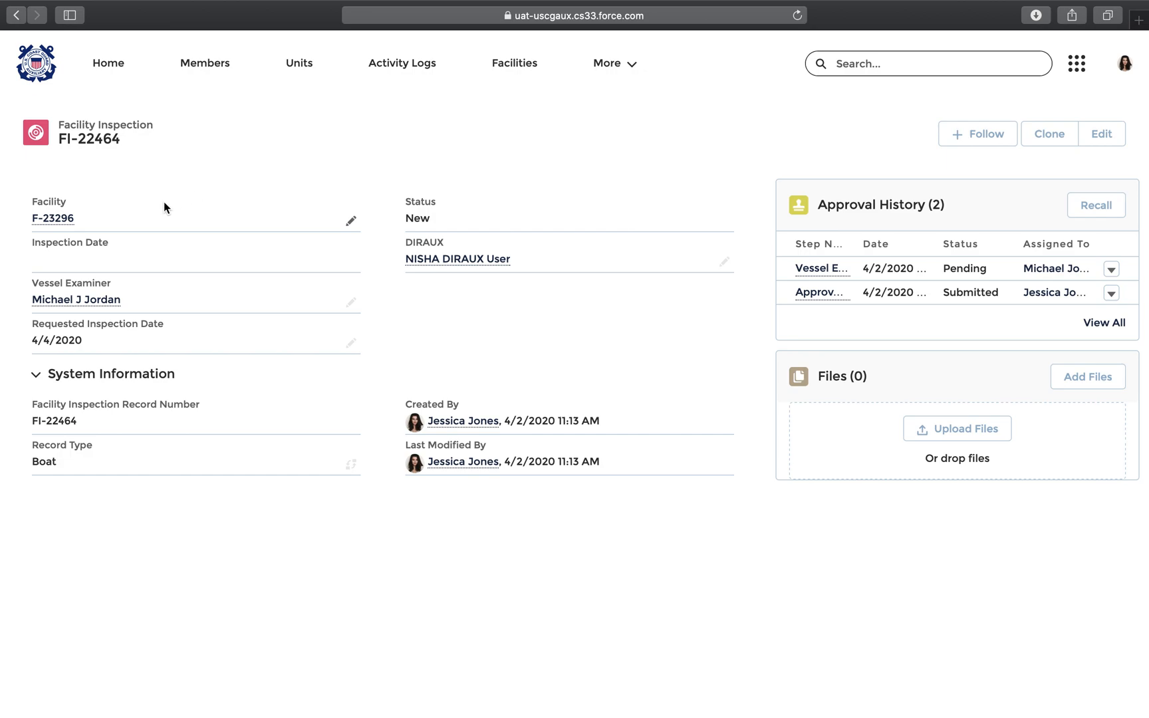
click(51, 220)
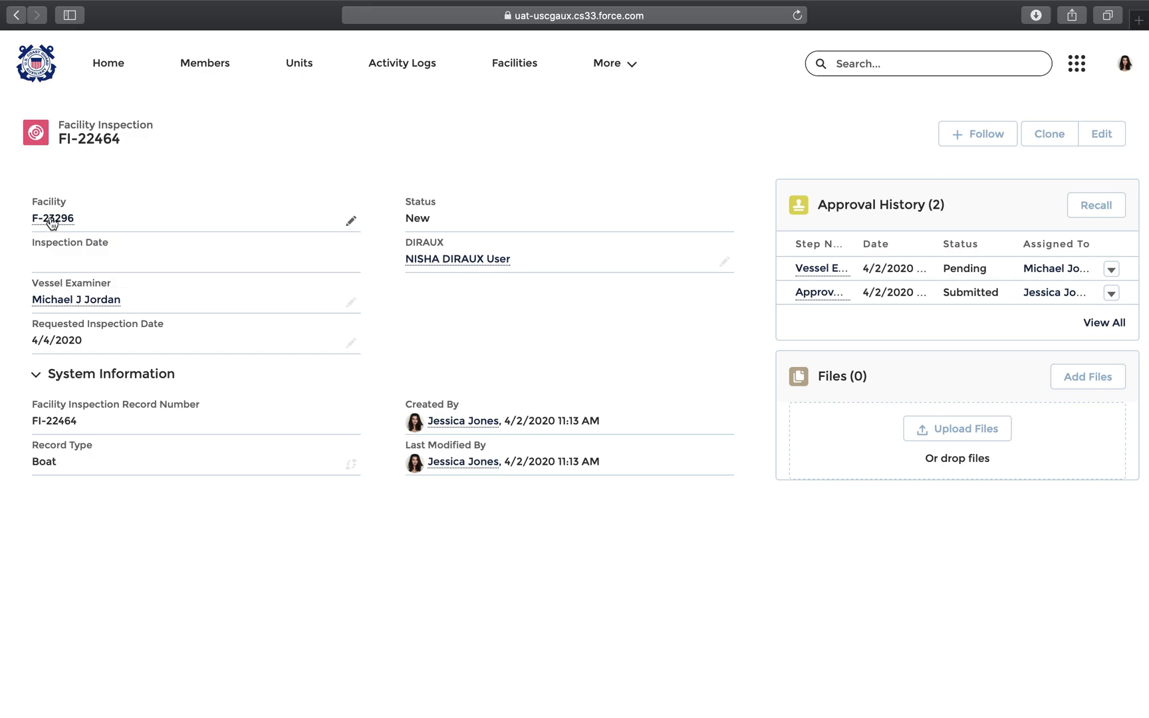